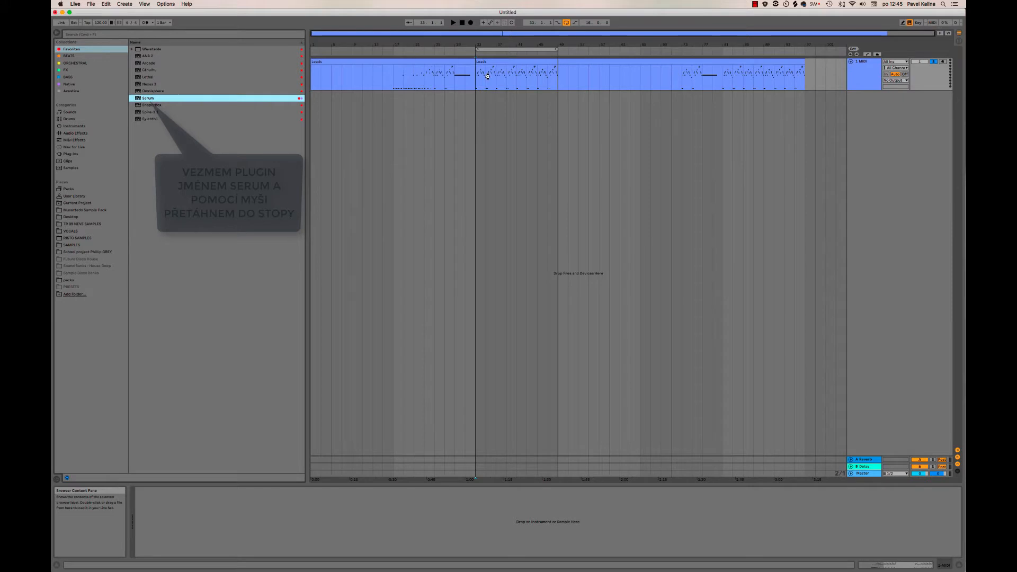
Load the Serum plugin onto the MIDI track, reposition and enlarge its window, and start playback.
left_click_drag(487, 76, 488, 76)
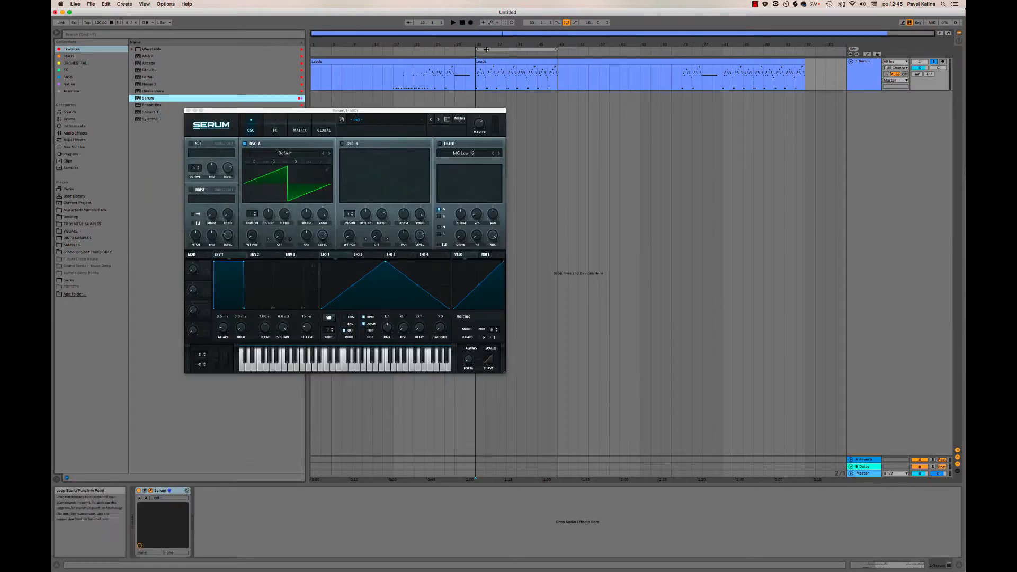
left_click_drag(445, 111, 425, 60)
left_click_drag(485, 322, 594, 412)
key("space")
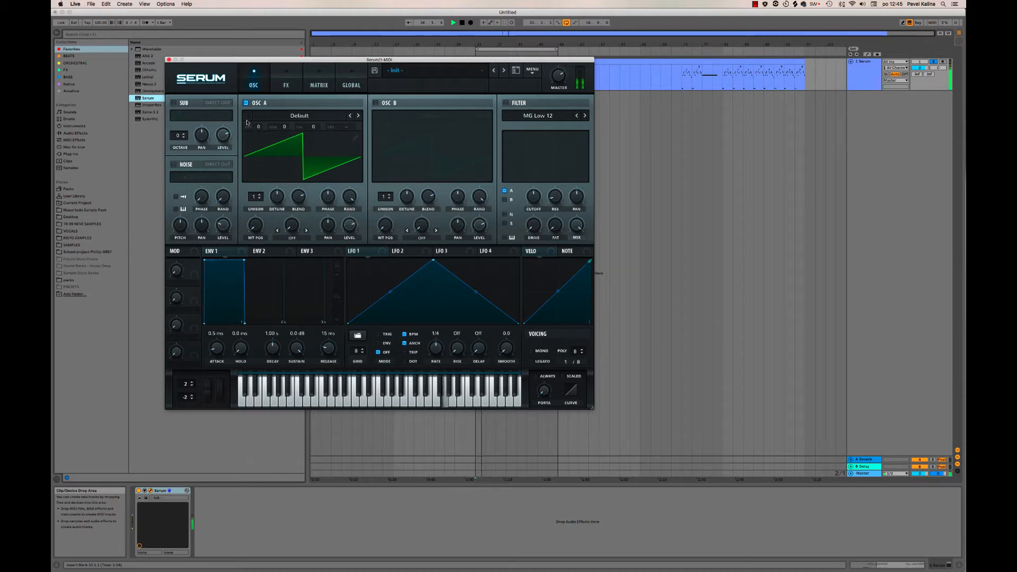
Set oscillator A to octave -2, and enable oscillator B at octave -2 with the Analog wavetable Basic Shapes.
left_click_drag(259, 127, 260, 153)
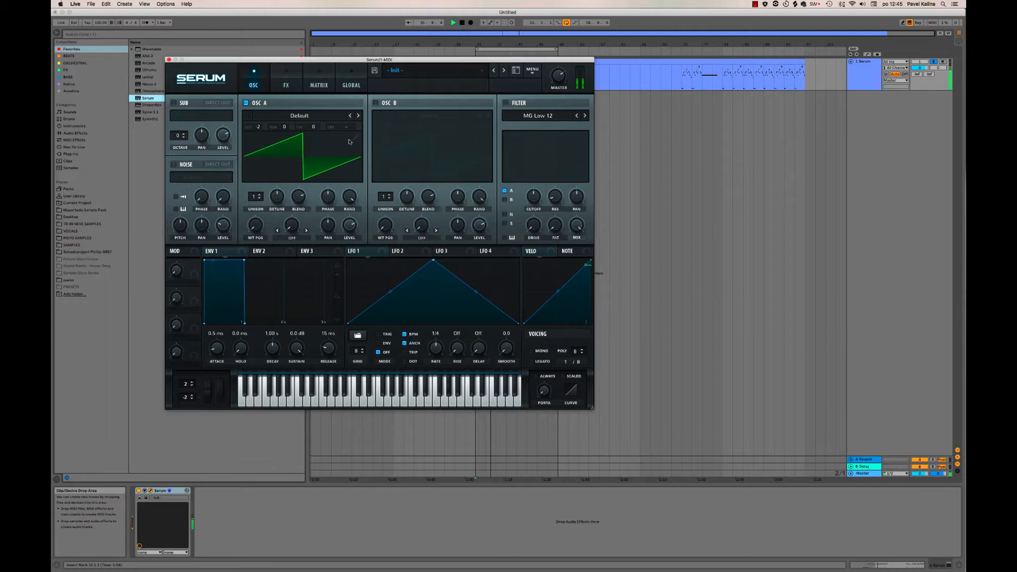
left_click(377, 104)
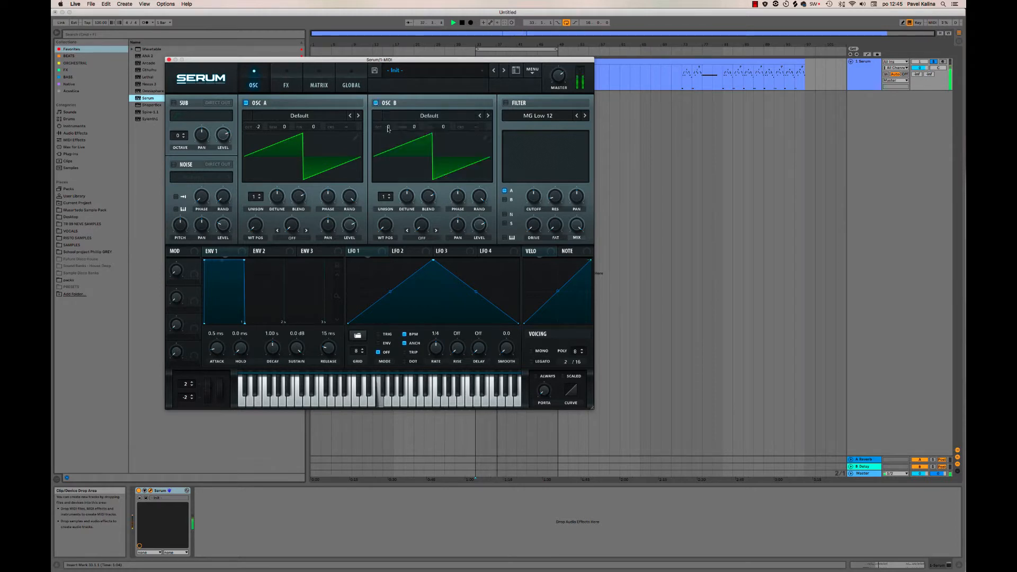
mouse_move(389, 136)
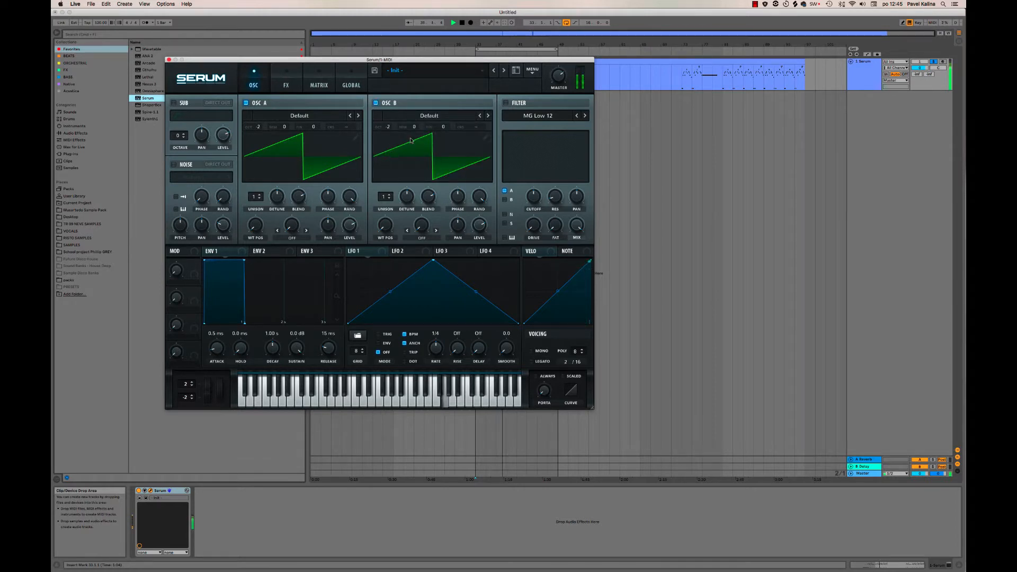
left_click(429, 116)
mouse_move(430, 123)
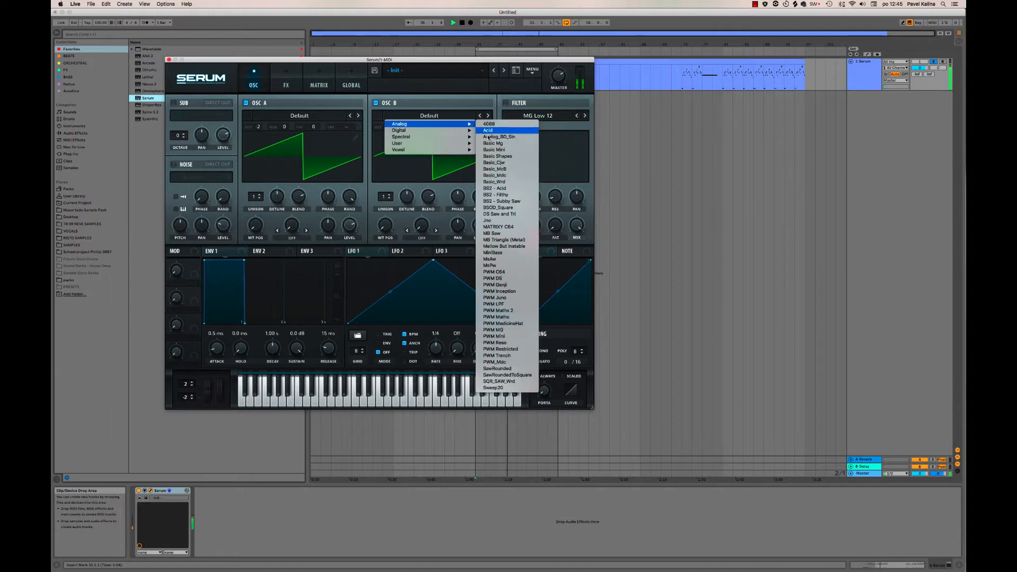
left_click(492, 156)
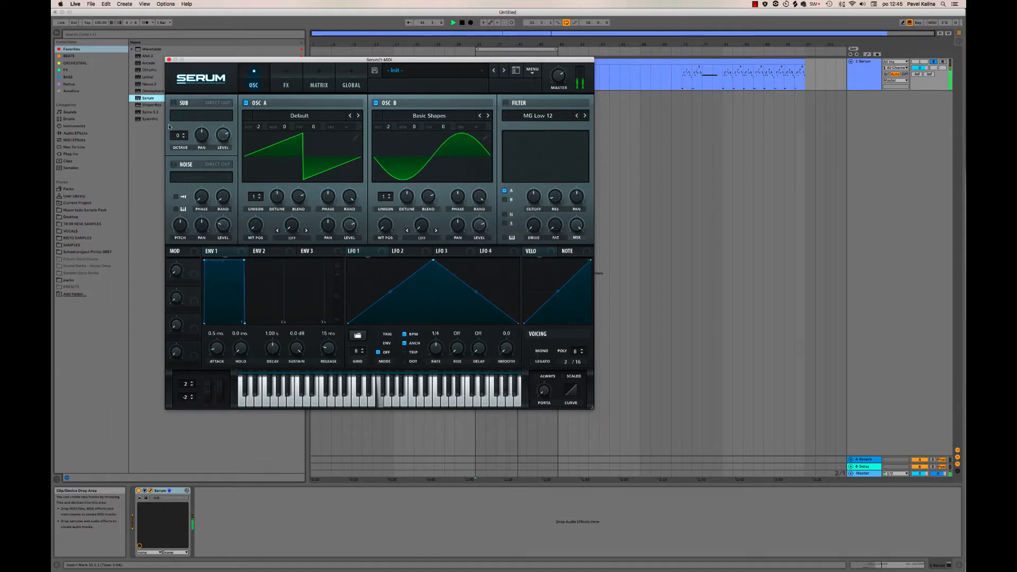
Enable the sub oscillator at octave -2 with the second waveform, and compare the sound with it off and on.
left_click(174, 103)
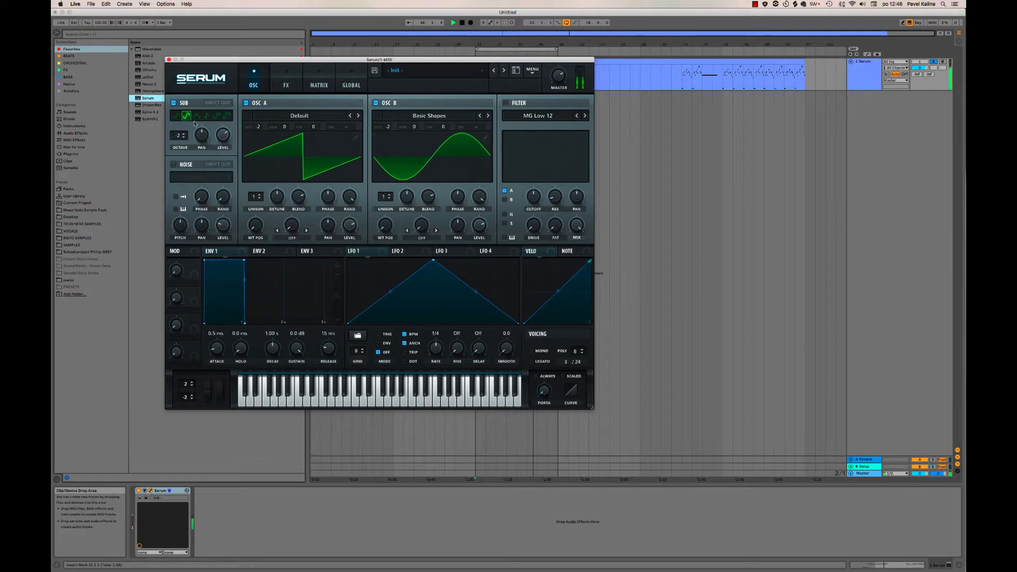
left_click(174, 103)
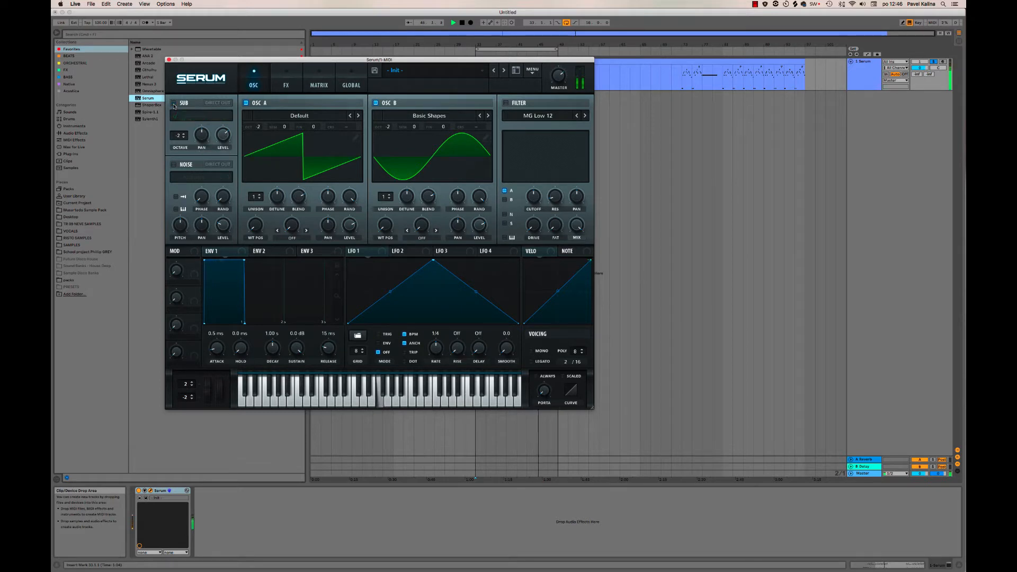
left_click(174, 104)
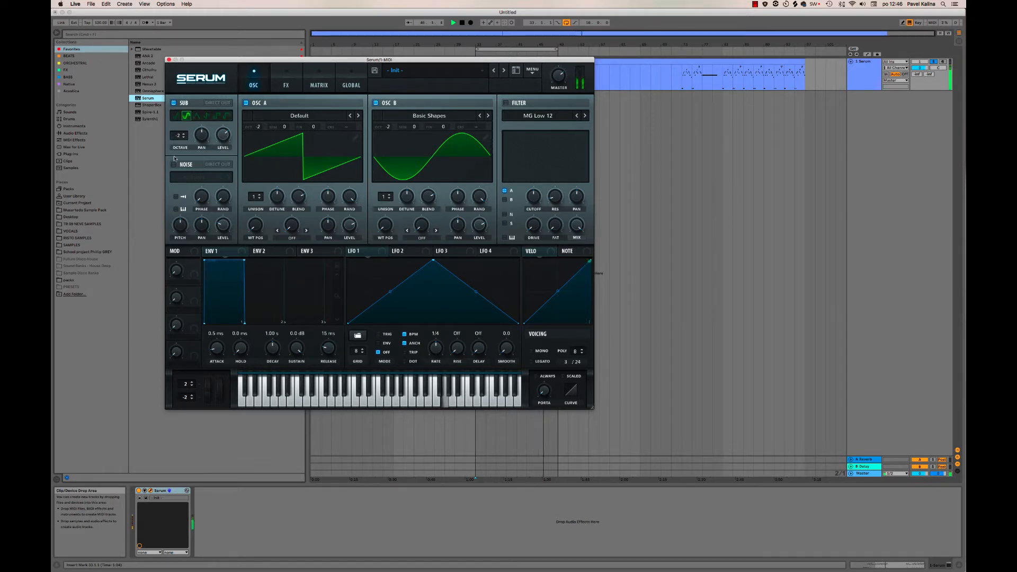
Enable the noise oscillator and choose the Analog noise BrightWhite.
left_click(174, 165)
left_click(188, 178)
mouse_move(250, 187)
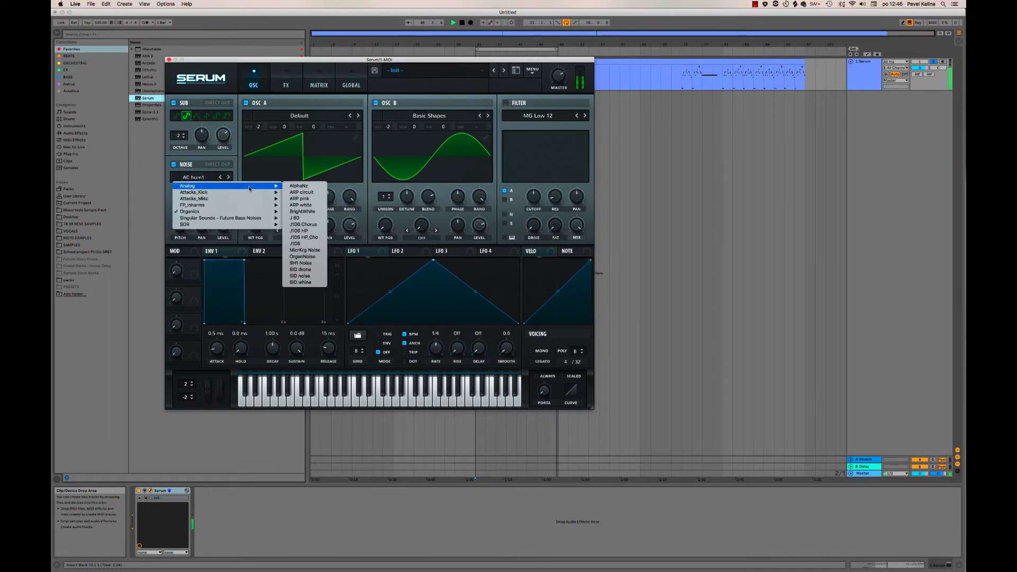
left_click(302, 211)
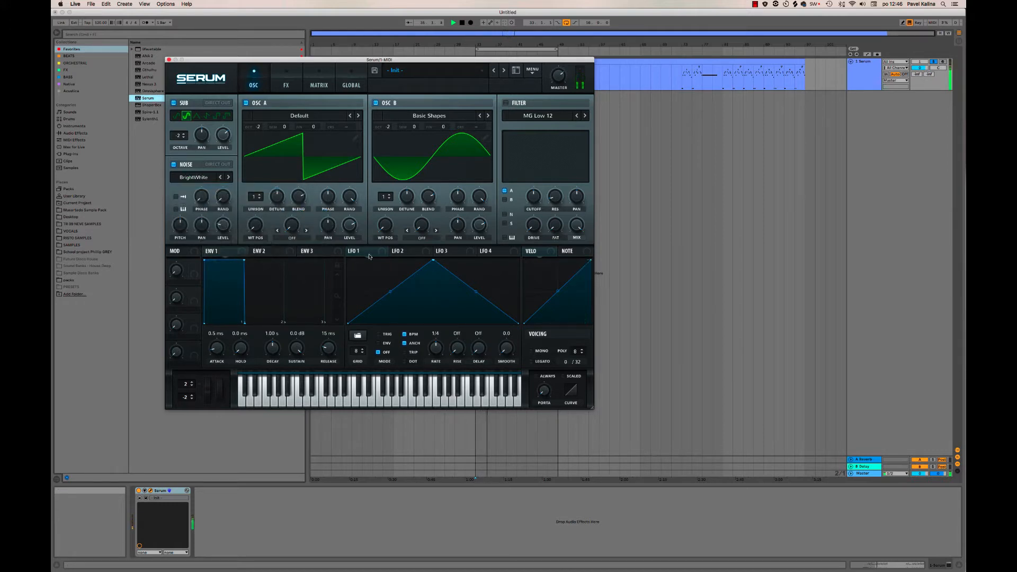
Switch the voicing to mono and adjust the portamento time.
left_click(531, 351)
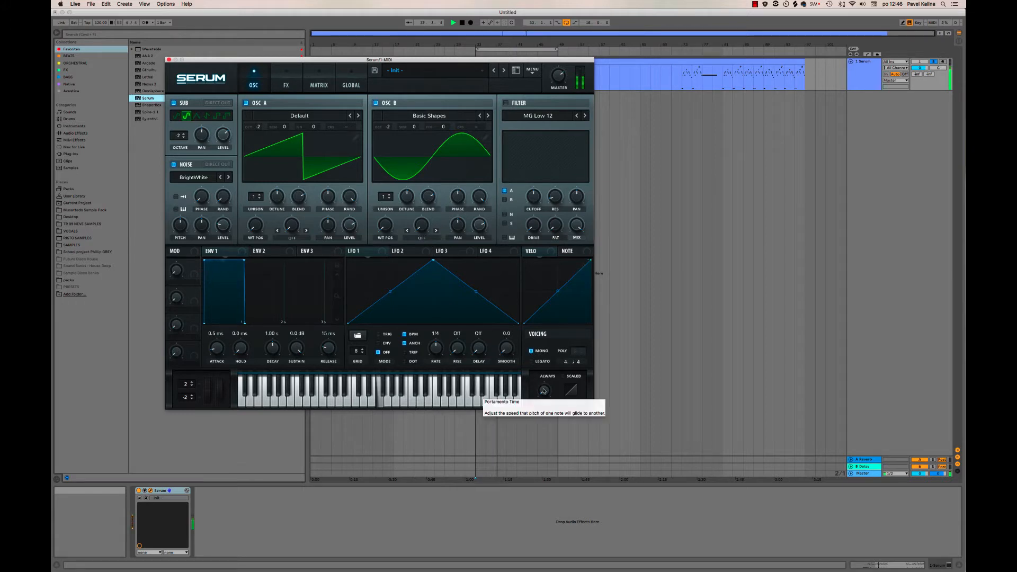
left_click_drag(542, 389, 550, 359)
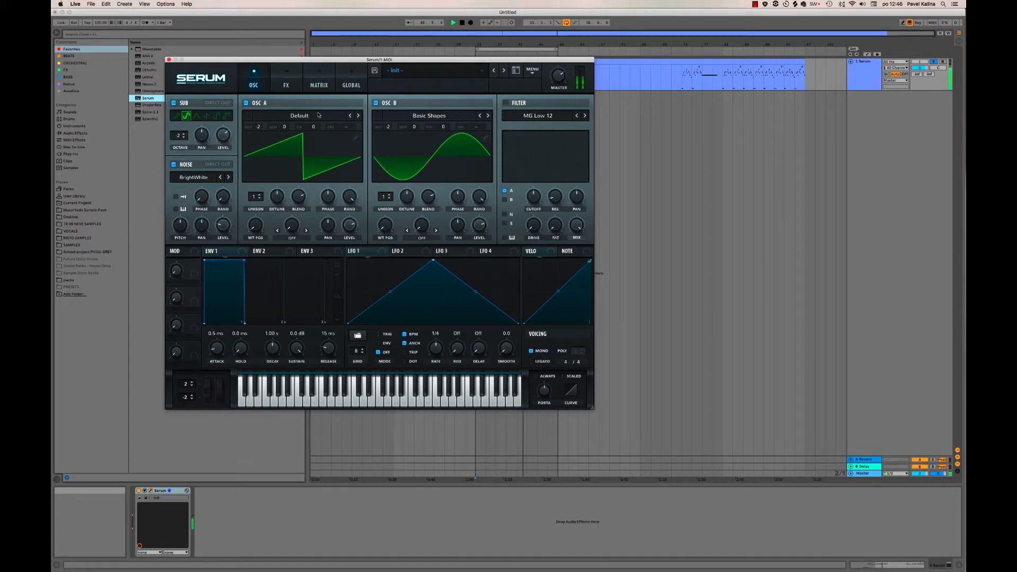
Add a HardClip distortion with the drive turned up, and enable the Hyper / Dimension effect.
left_click(287, 78)
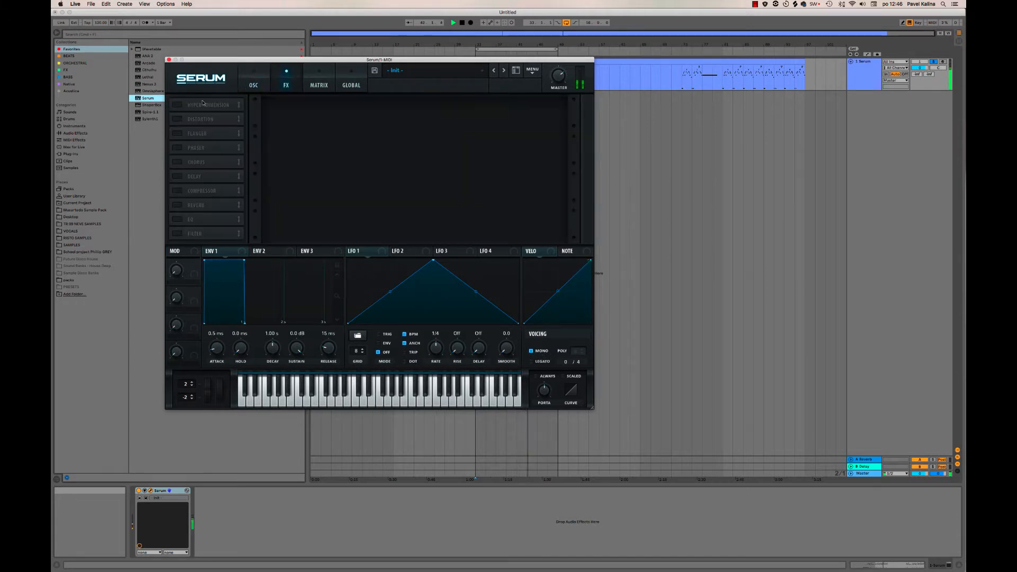
left_click(177, 119)
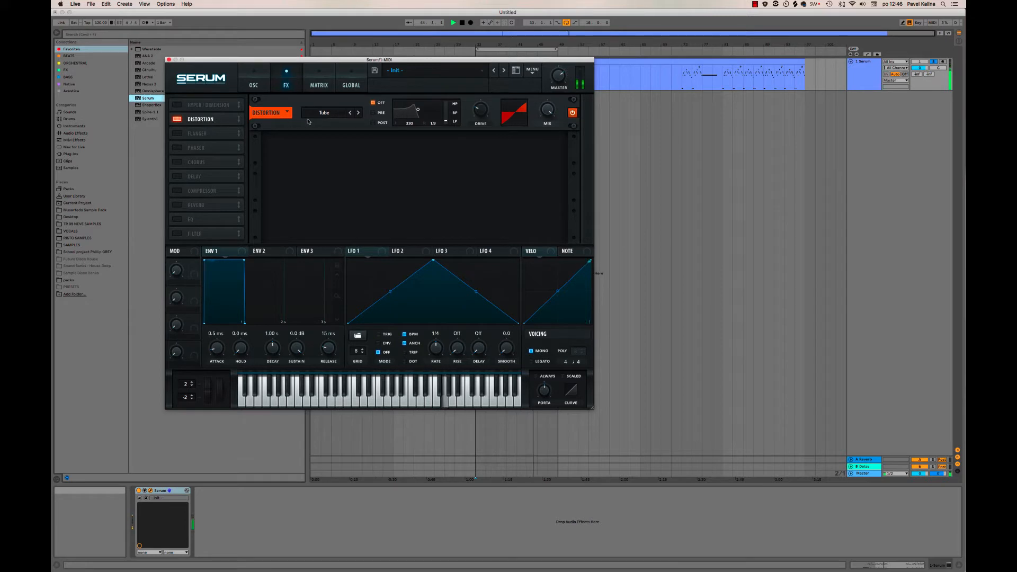
left_click(325, 113)
left_click(320, 134)
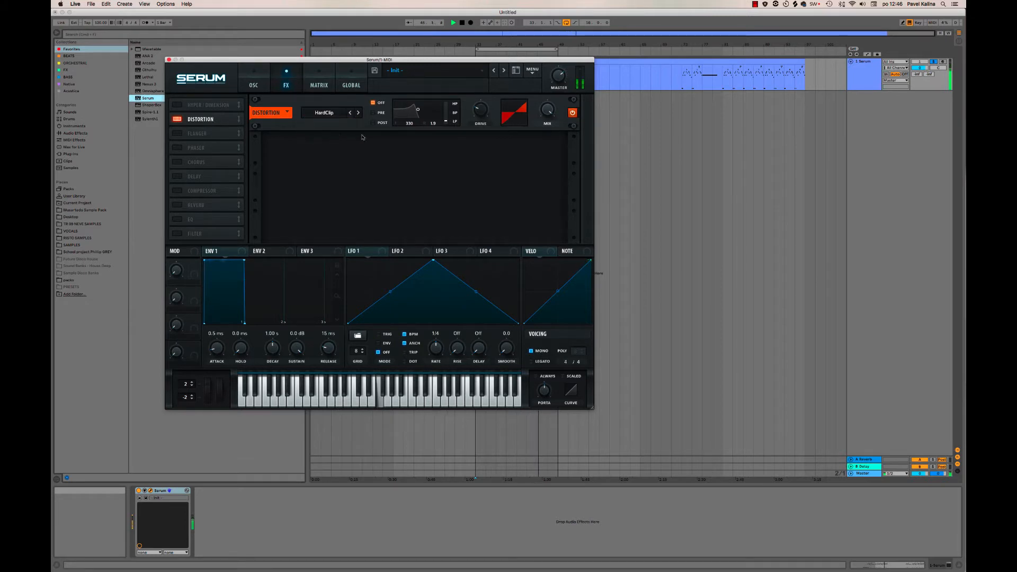
left_click_drag(482, 115, 483, 53)
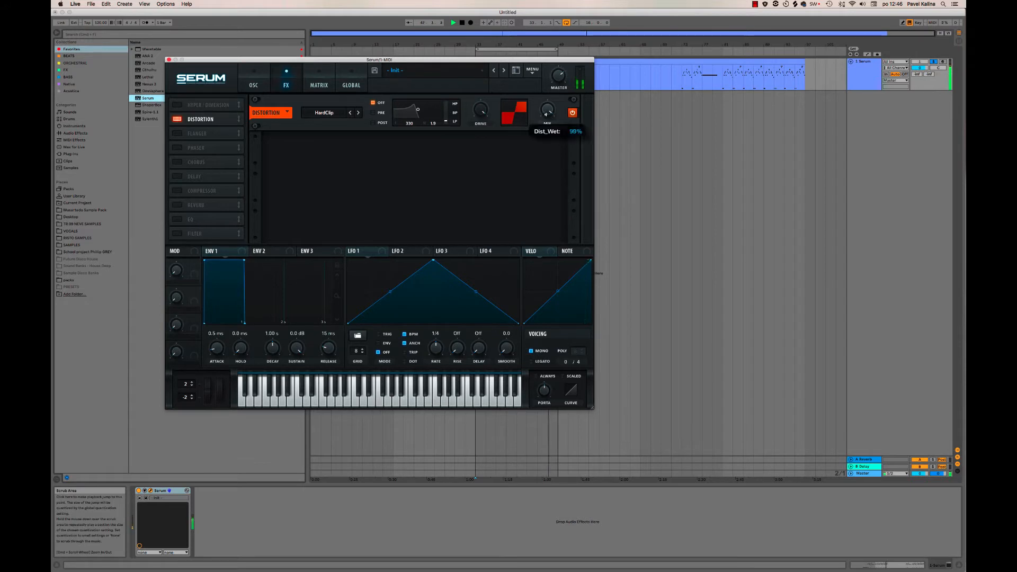
left_click(177, 105)
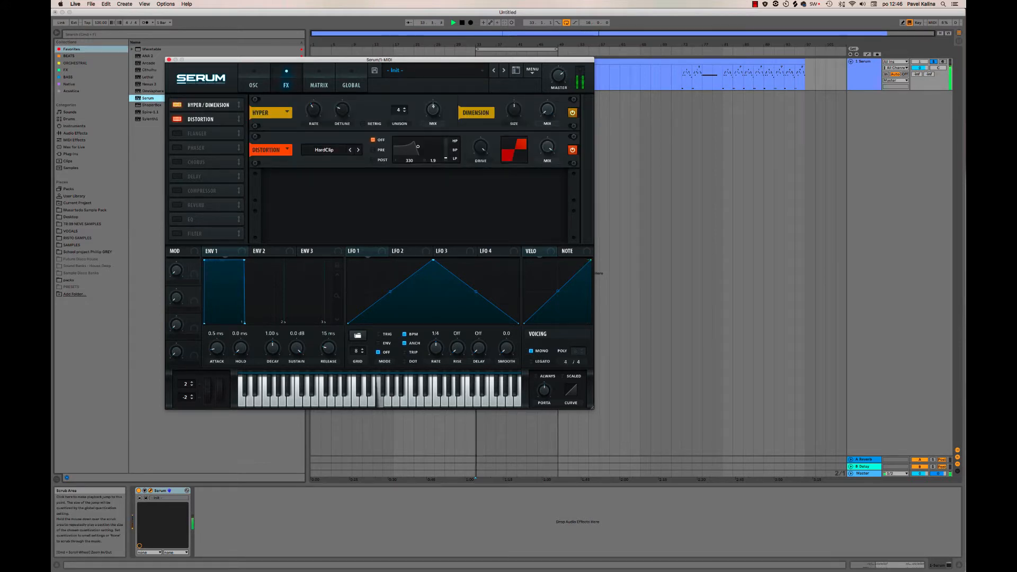
mouse_move(432, 121)
Enable the compressor effect in multiband mode and adjust its threshold.
left_click(178, 191)
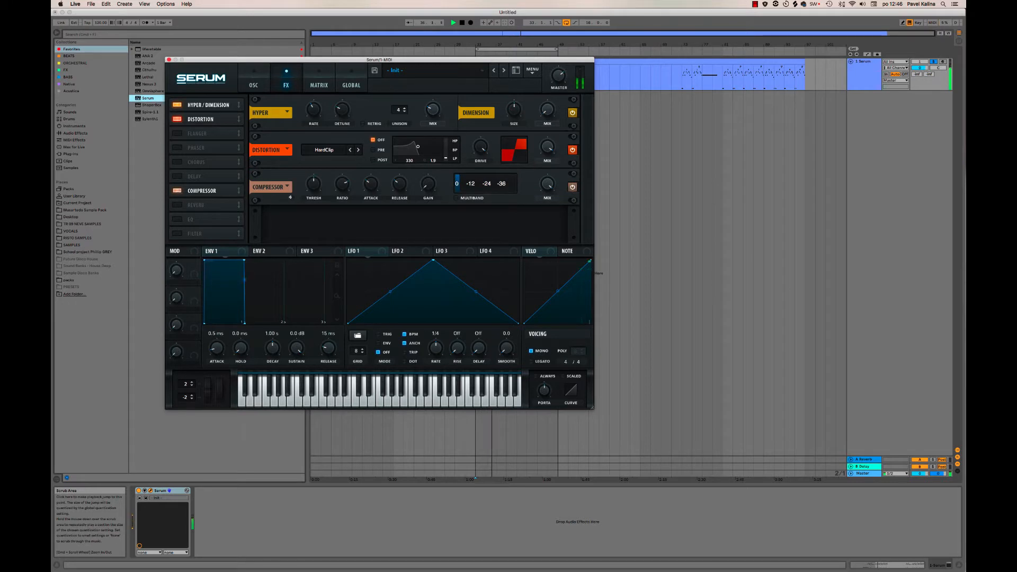
left_click_drag(314, 181, 313, 188)
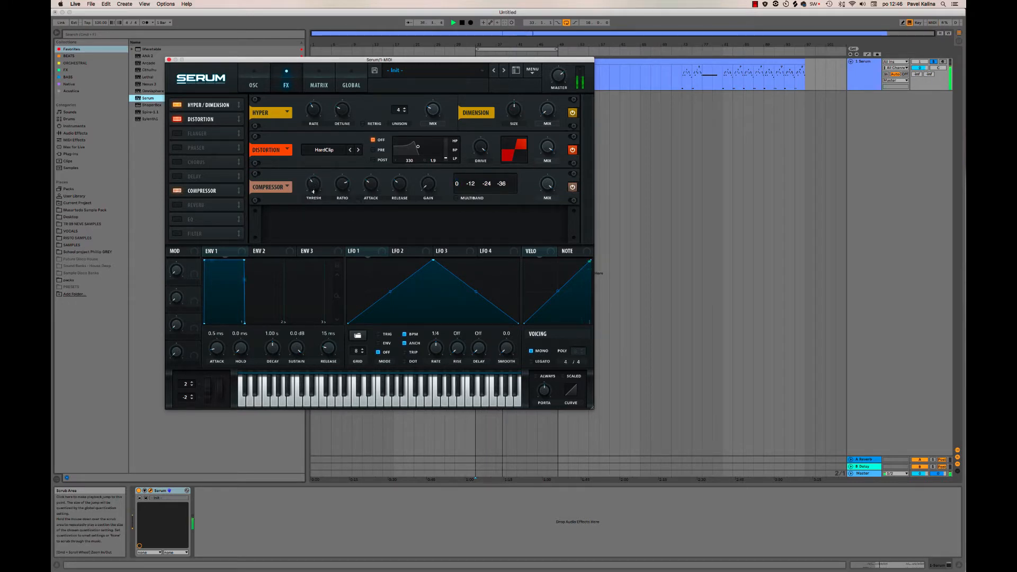
left_click(456, 198)
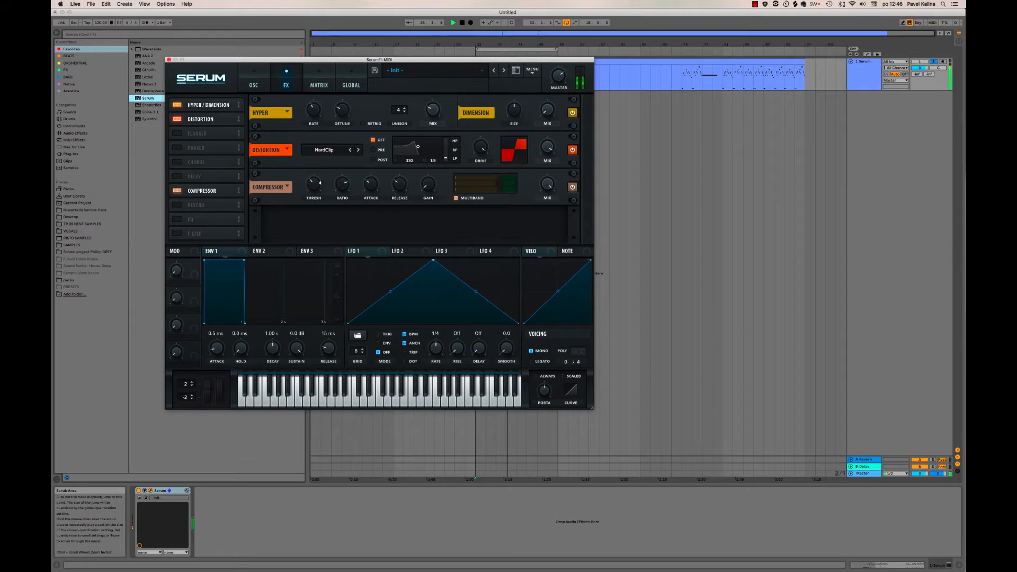
left_click_drag(318, 182, 318, 183)
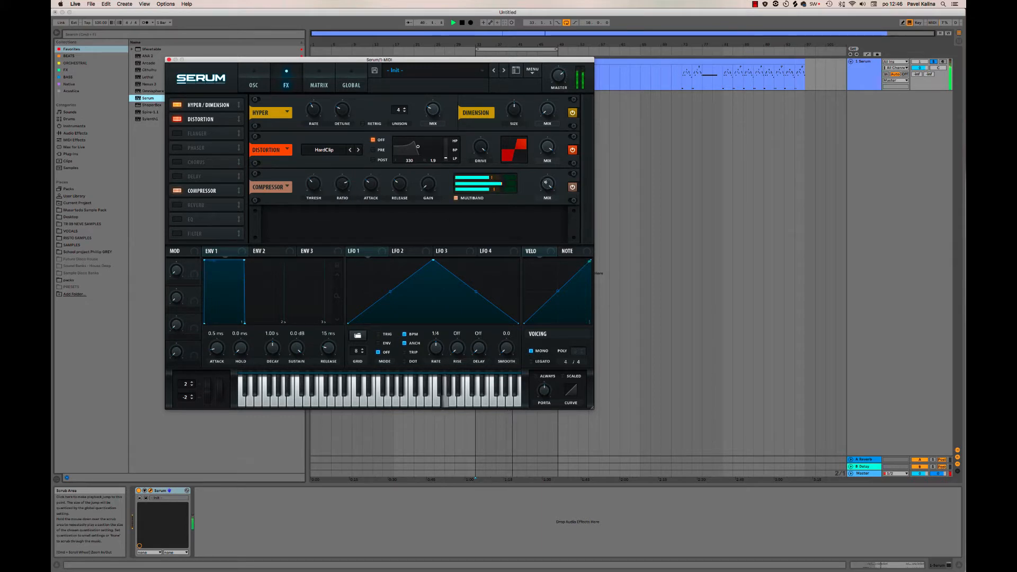
Reduce the compressor's mix to around the middle, comparing the sound with the compressor off and on.
left_click_drag(548, 183, 541, 213)
left_click_drag(546, 176, 545, 183)
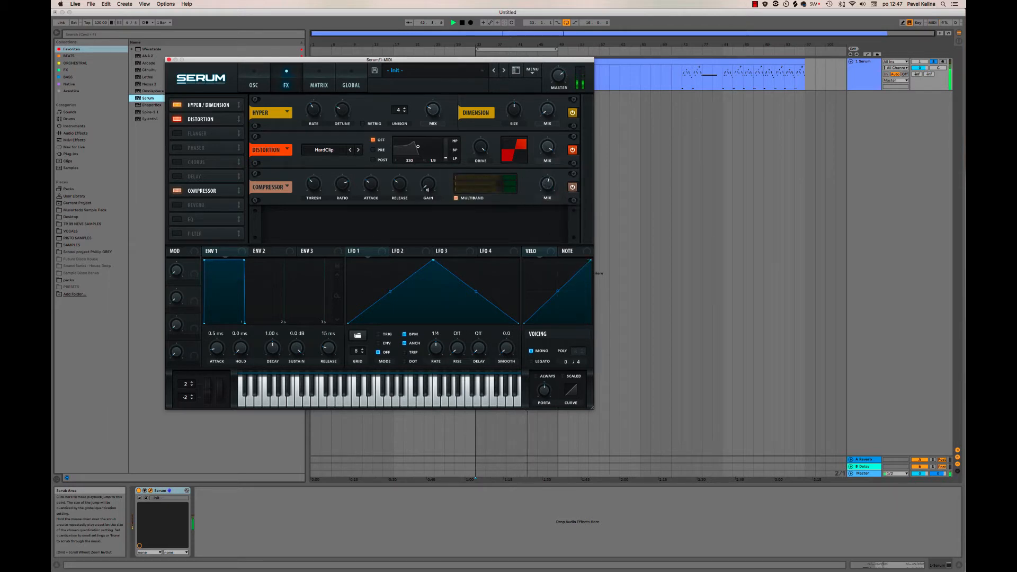
left_click(176, 190)
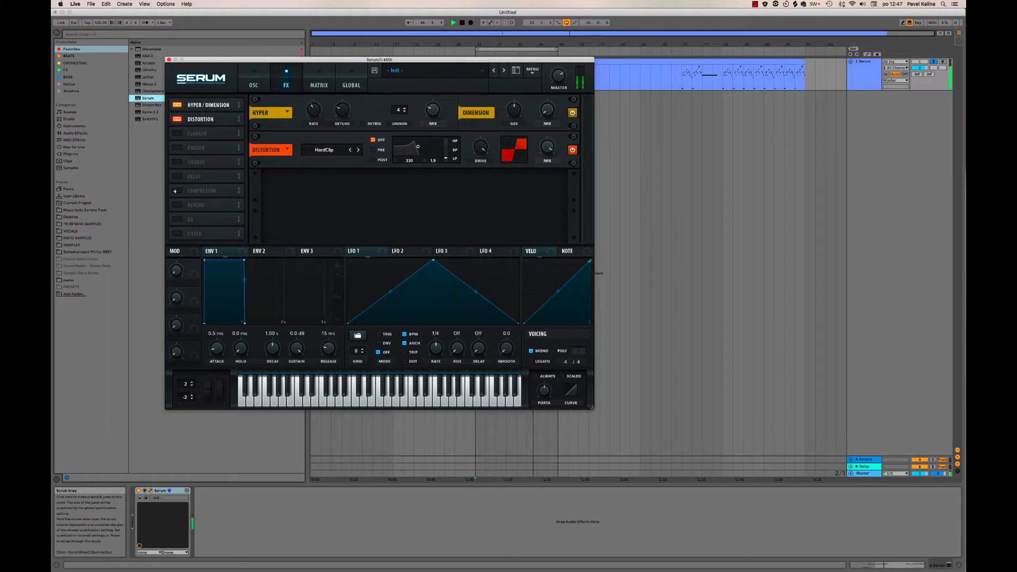
left_click(176, 190)
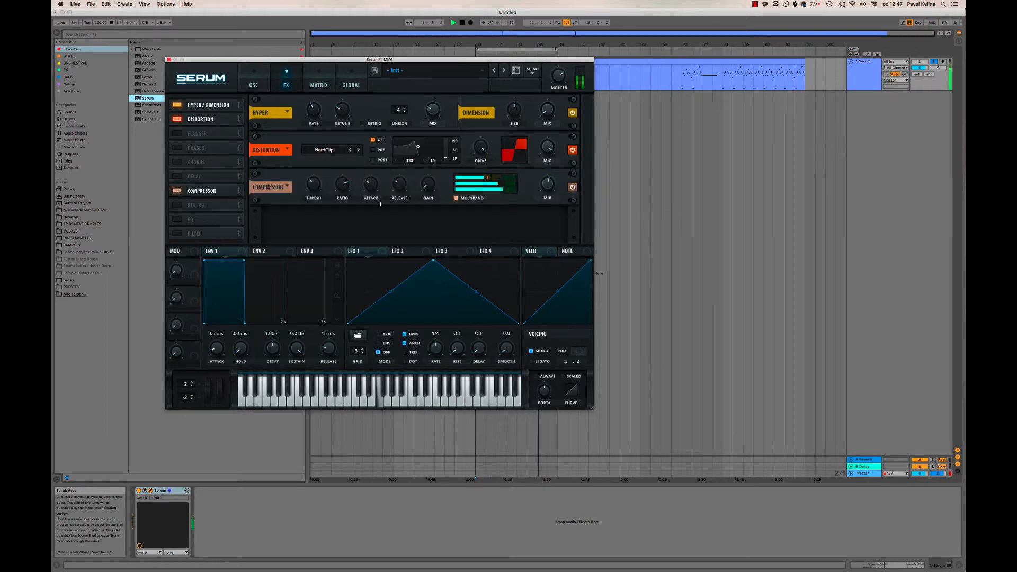
left_click_drag(550, 185, 549, 176)
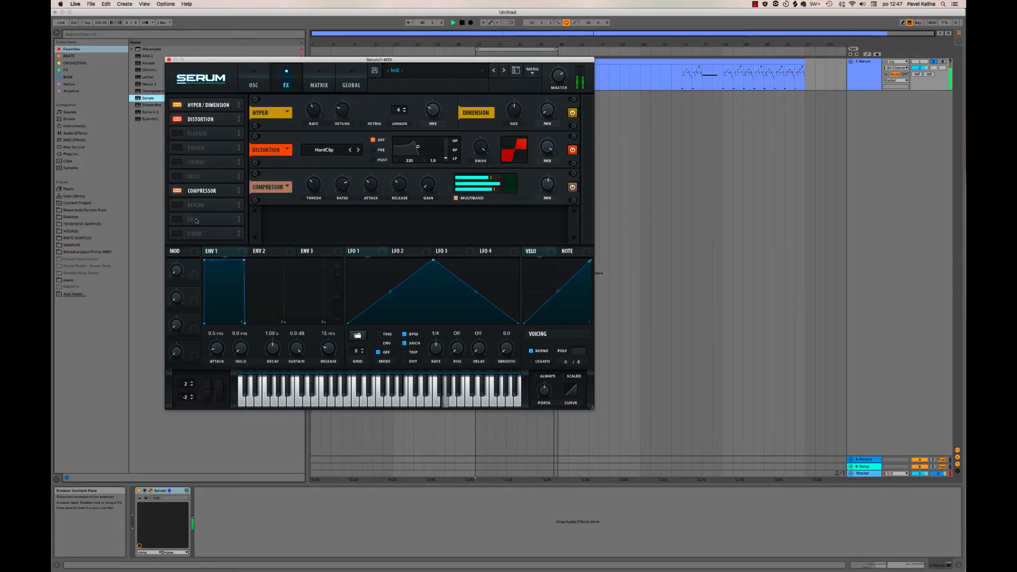
Add a Plate reverb, fine-tune its mix amount, and close the synth window.
left_click(177, 205)
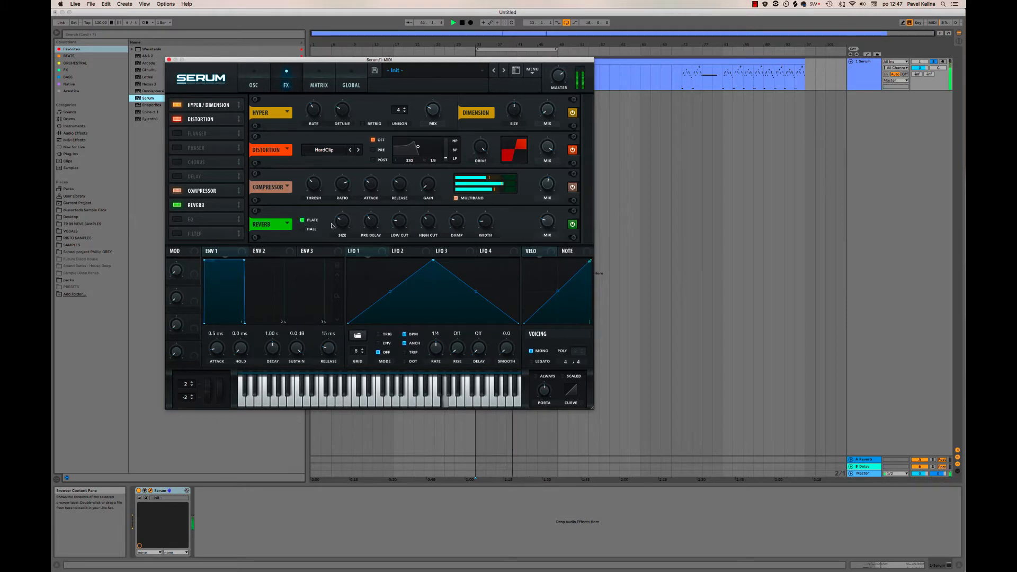
mouse_move(546, 223)
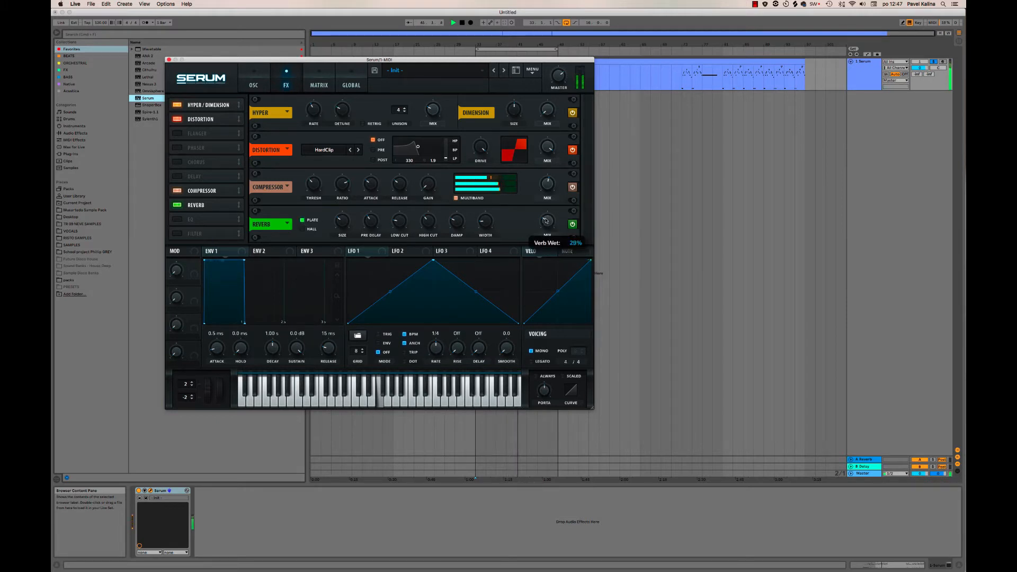
left_click_drag(546, 219, 546, 218)
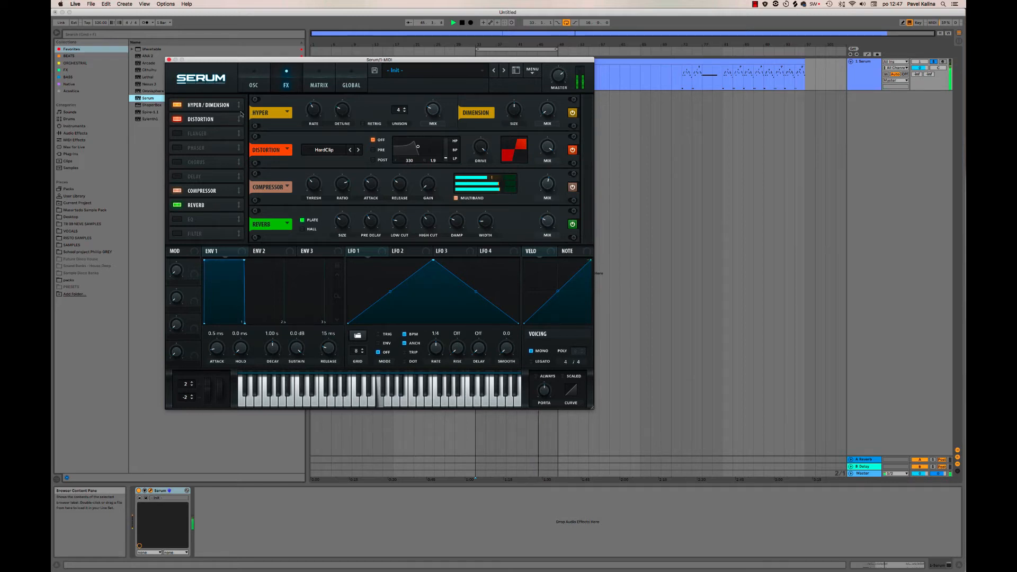
left_click(169, 59)
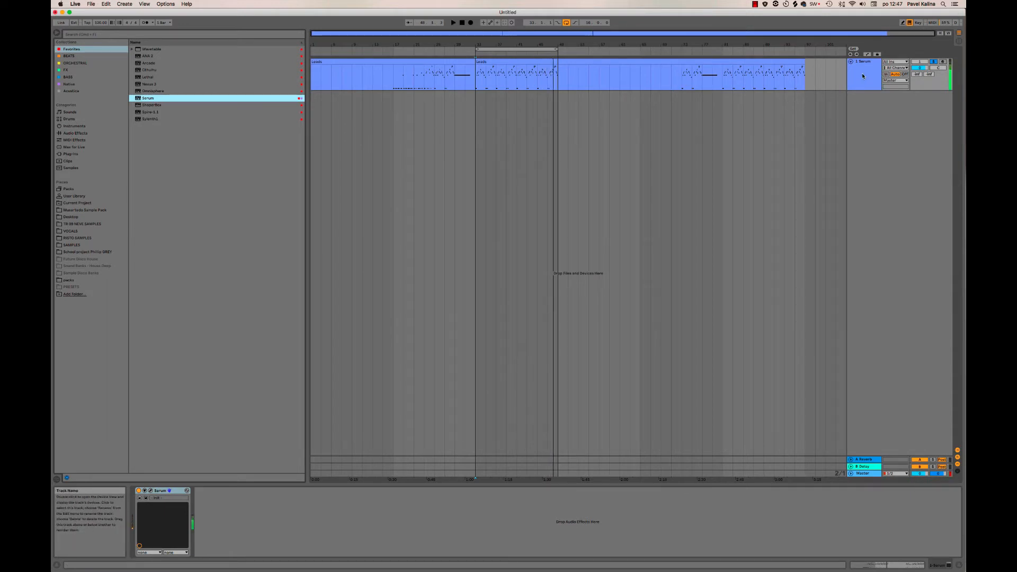
Duplicate the Serum track as a second layer and solo the copy instead of the original.
right_click(863, 76)
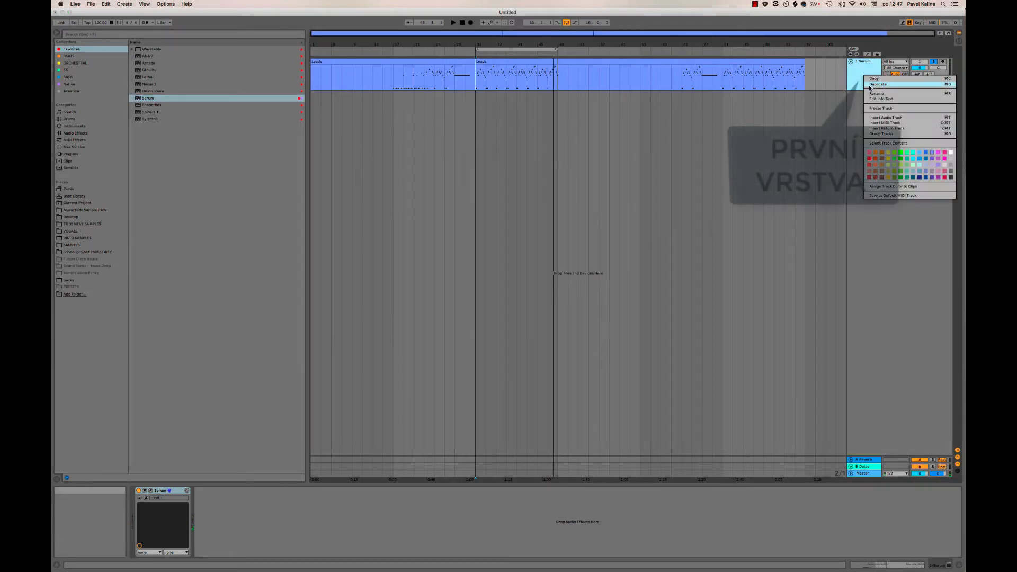
left_click(870, 84)
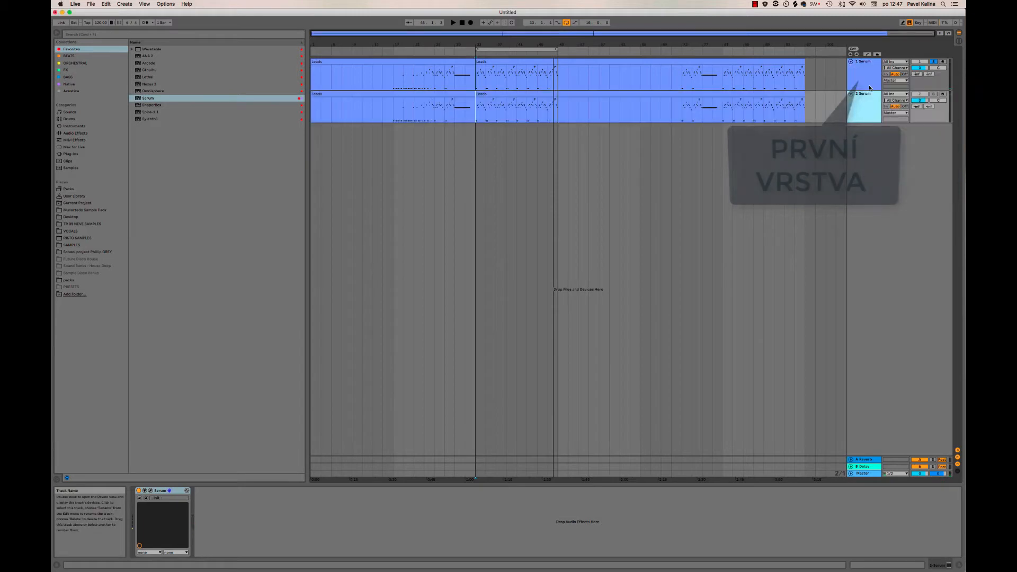
left_click(934, 62)
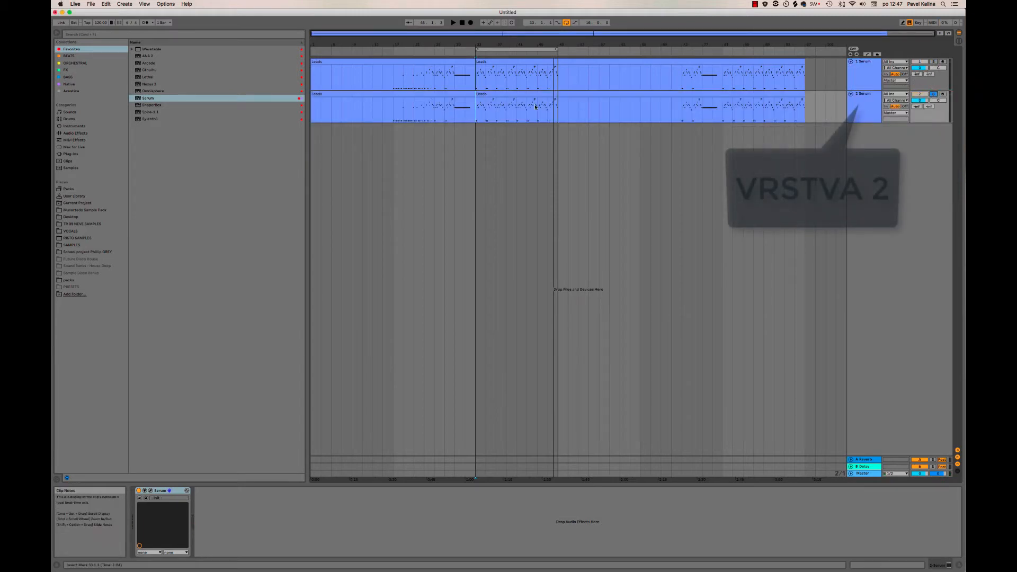
Play the duplicated track from the start of its second Leads clip.
left_click(479, 95)
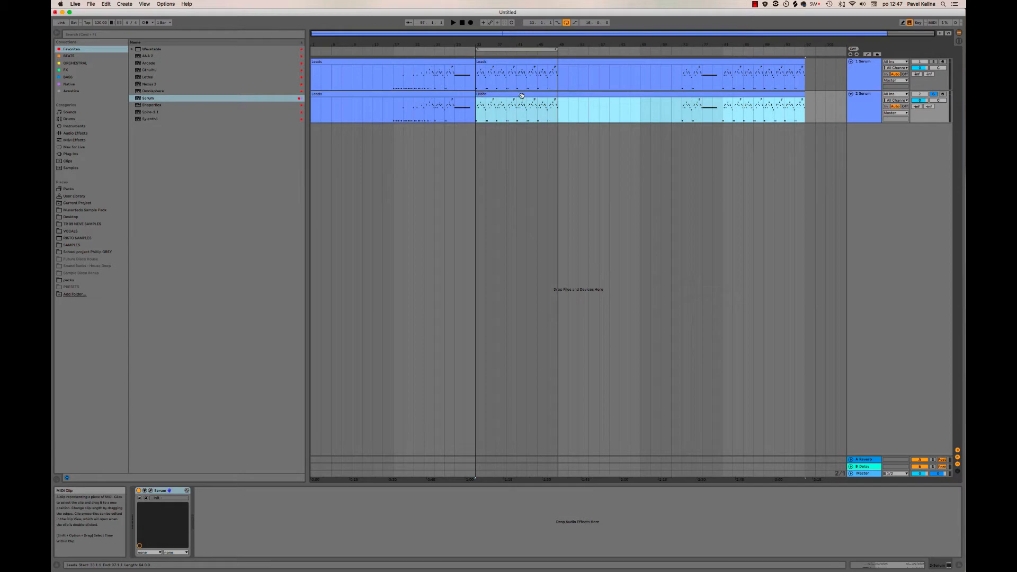
key("space")
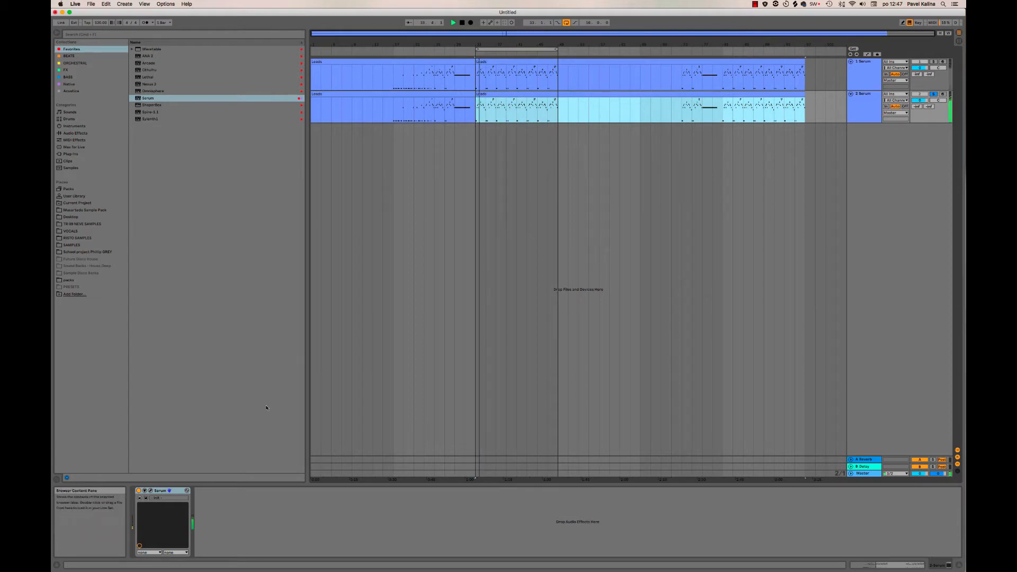
Open the duplicated track's Serum, reset the patch to the Init preset, and start playback.
left_click(151, 492)
left_click_drag(477, 325, 587, 412)
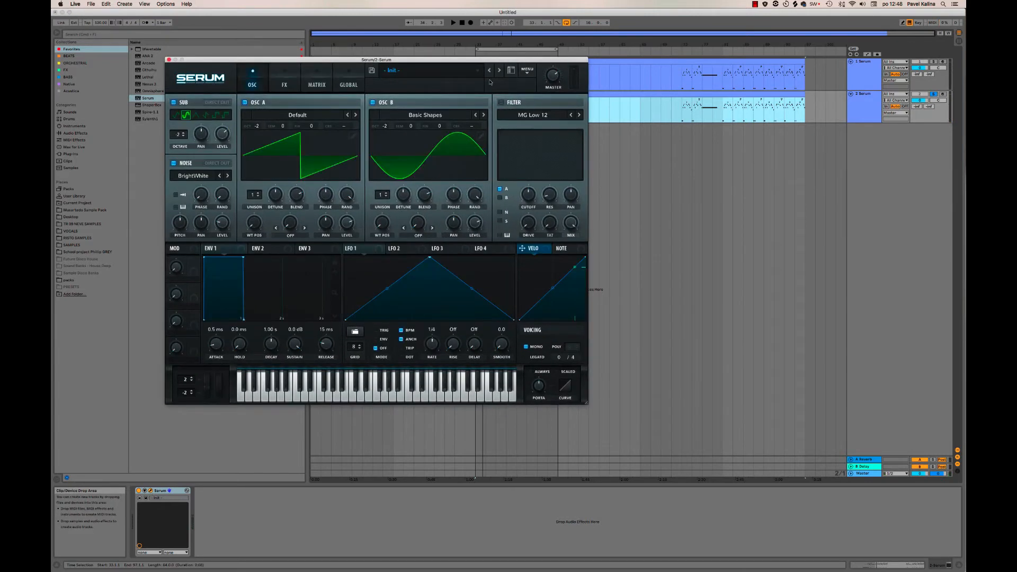
left_click(523, 71)
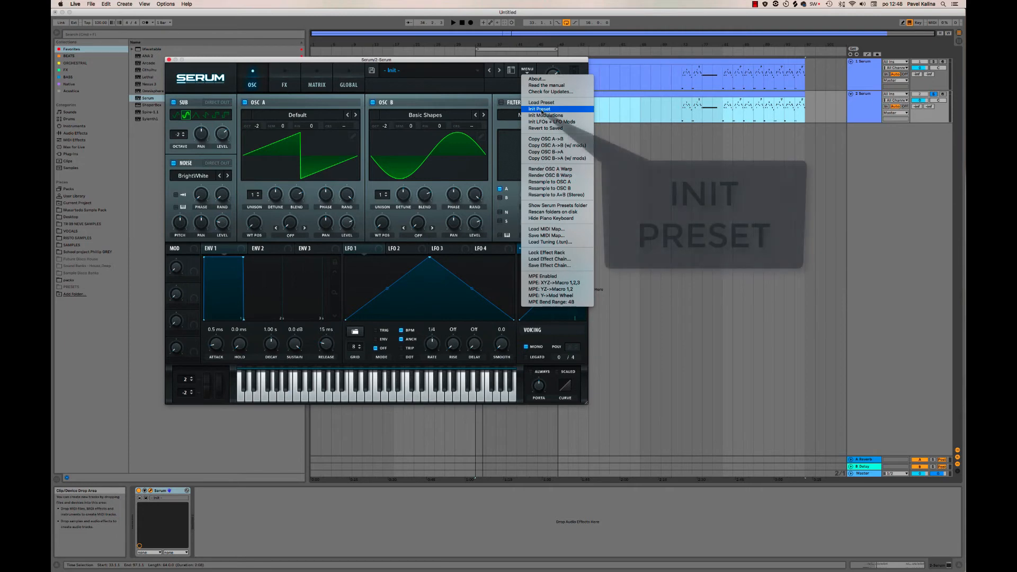
left_click(541, 109)
key("space")
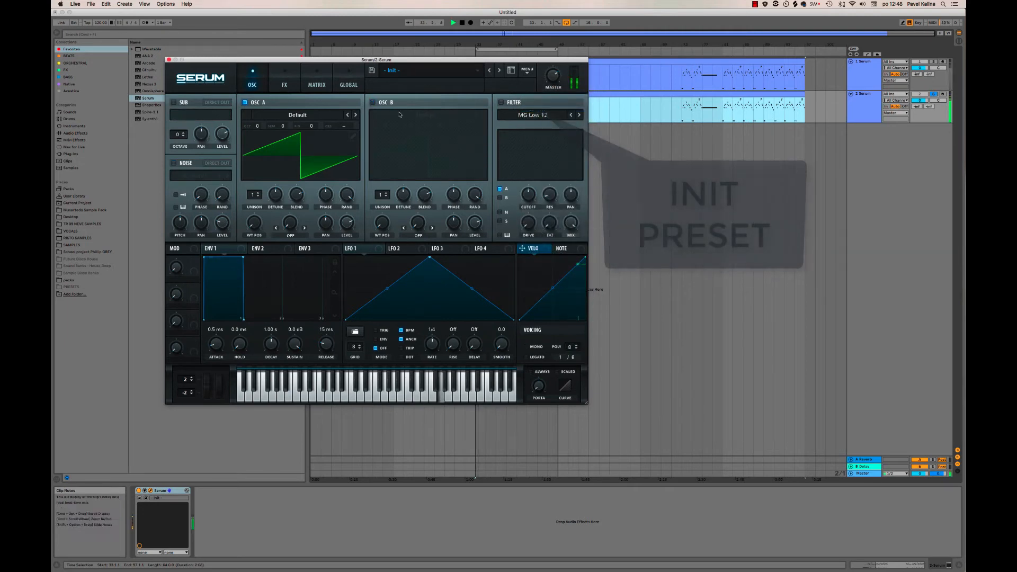
Load the Analog wavetable Basic Mini into oscillator A and set its octave to -2.
left_click(298, 115)
mouse_move(298, 123)
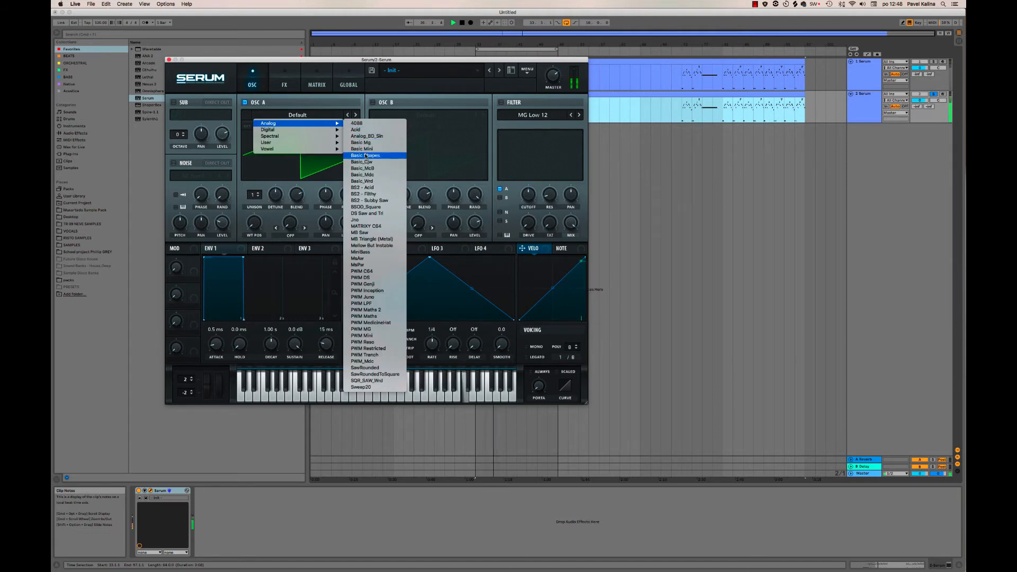
left_click(352, 148)
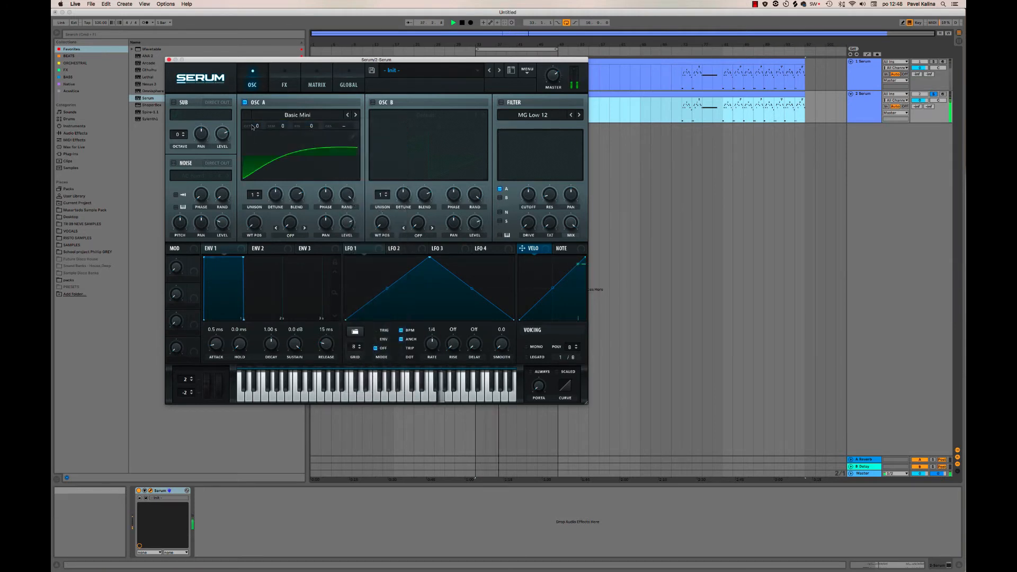
left_click_drag(257, 126, 257, 142)
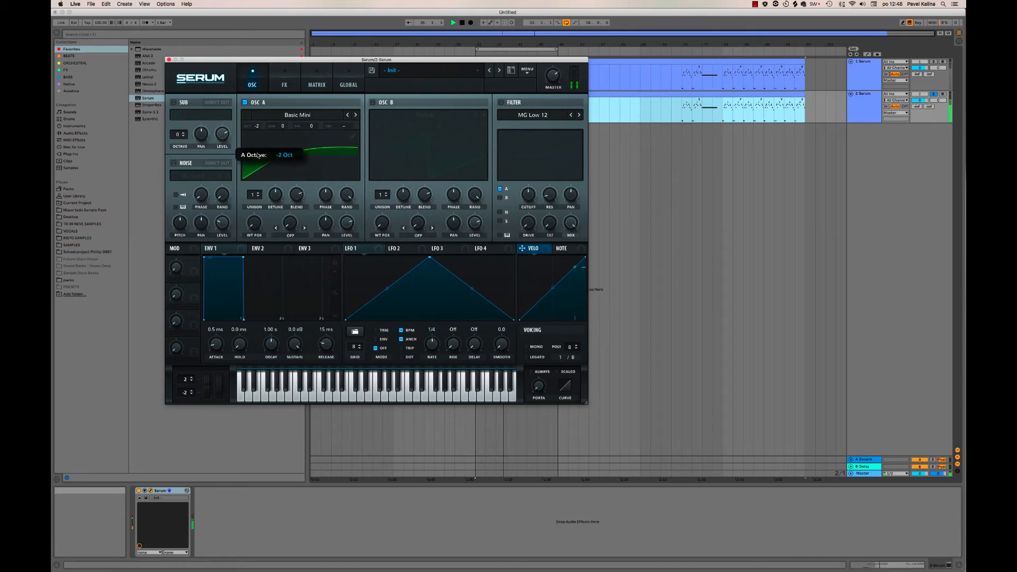
Enable oscillator B with the Analog wavetable Basic Mini and set its octave to -2.
left_click(372, 102)
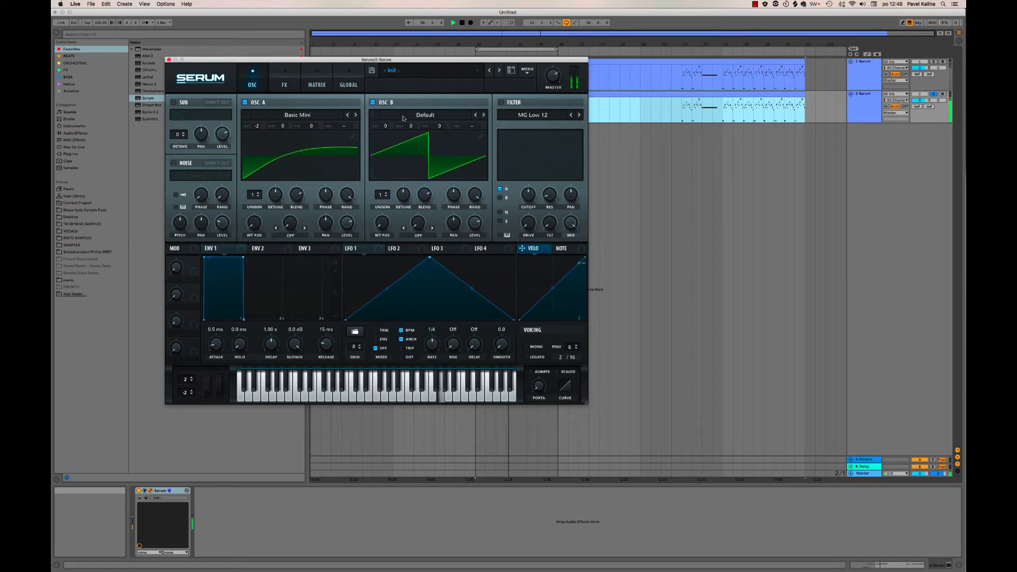
left_click(403, 119)
mouse_move(408, 123)
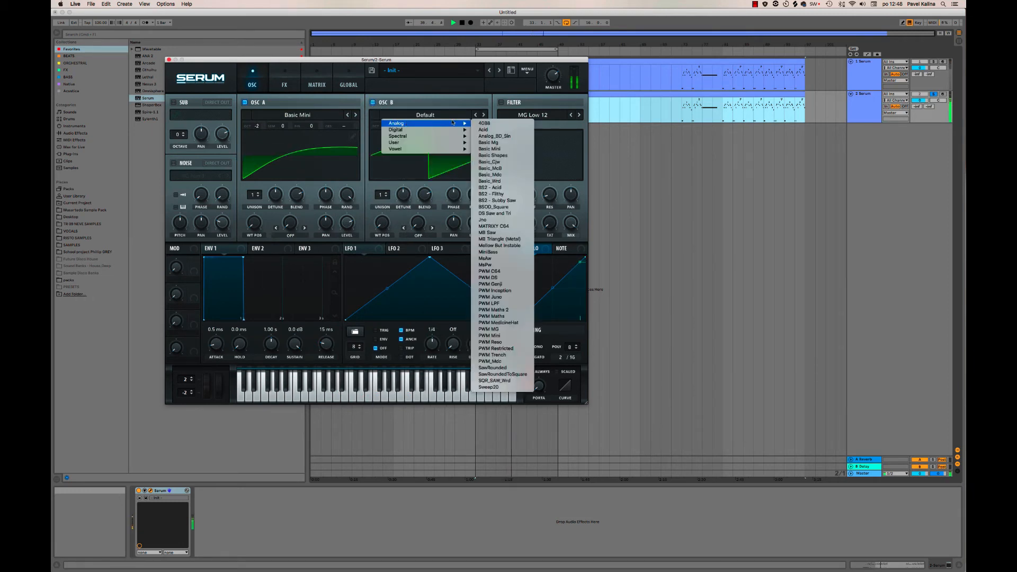
left_click(489, 149)
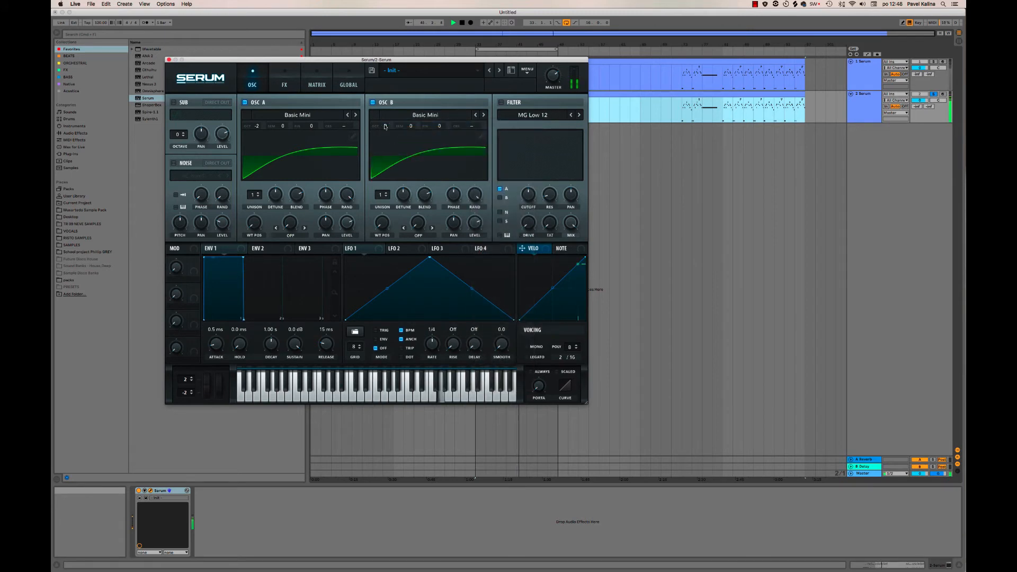
left_click_drag(385, 126, 387, 139)
Enable the noise oscillator with the Analog sample J 60 and make the voicing mono.
left_click(173, 162)
left_click(196, 175)
mouse_move(238, 185)
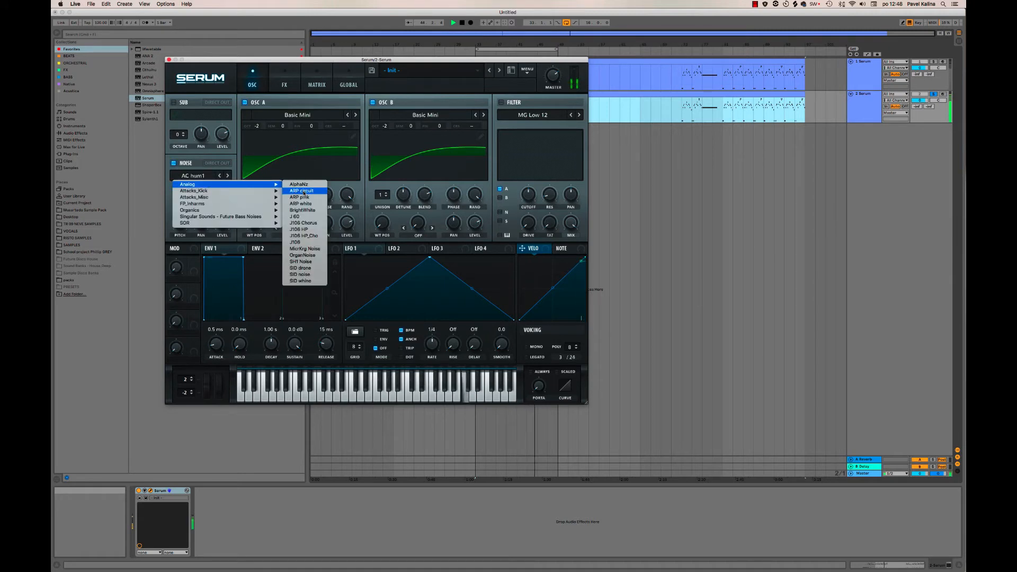
left_click(295, 216)
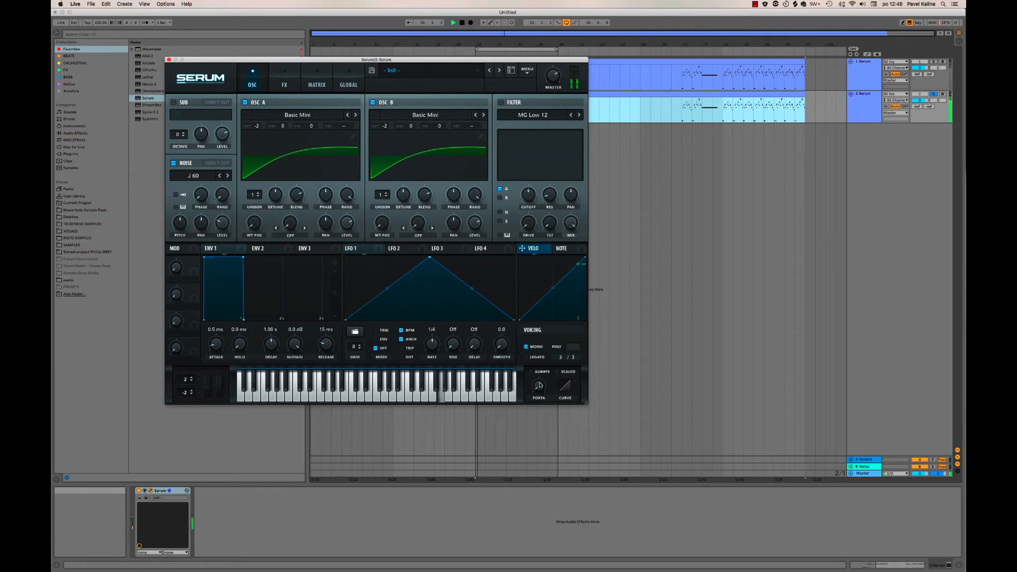
left_click(536, 347)
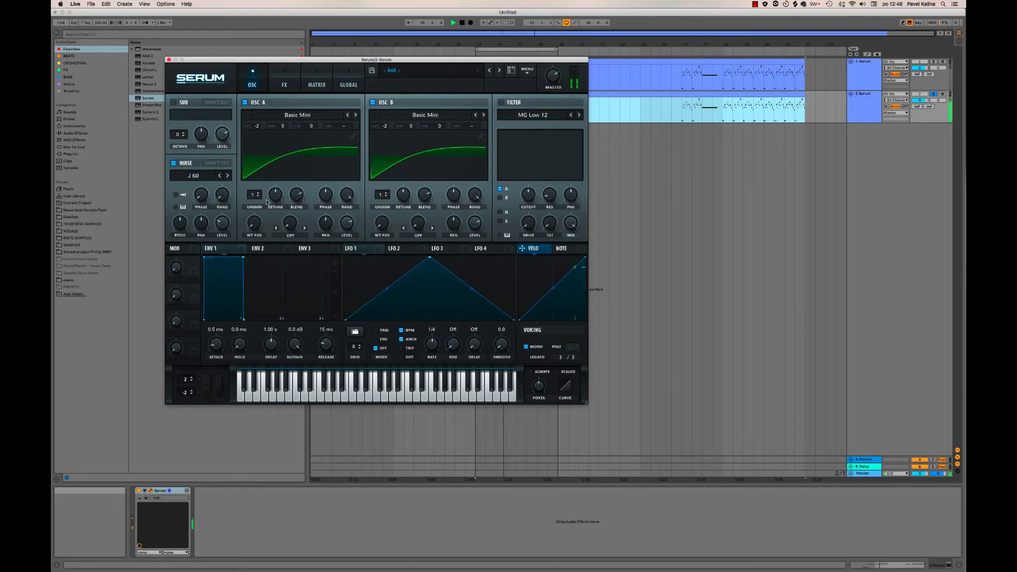
Set oscillator A's unison to 8 voices, match it on oscillator B, and lower the detune.
left_click_drag(256, 198, 256, 143)
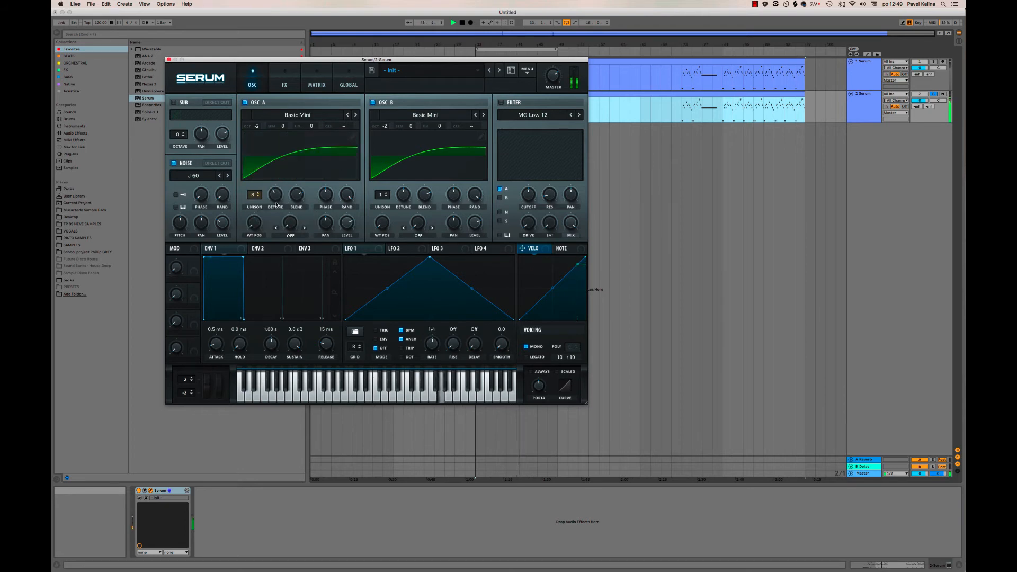
left_click_drag(383, 197, 379, 142)
left_click_drag(402, 195, 401, 207)
Add a distortion effect of type HardClip and raise its drive.
left_click(286, 76)
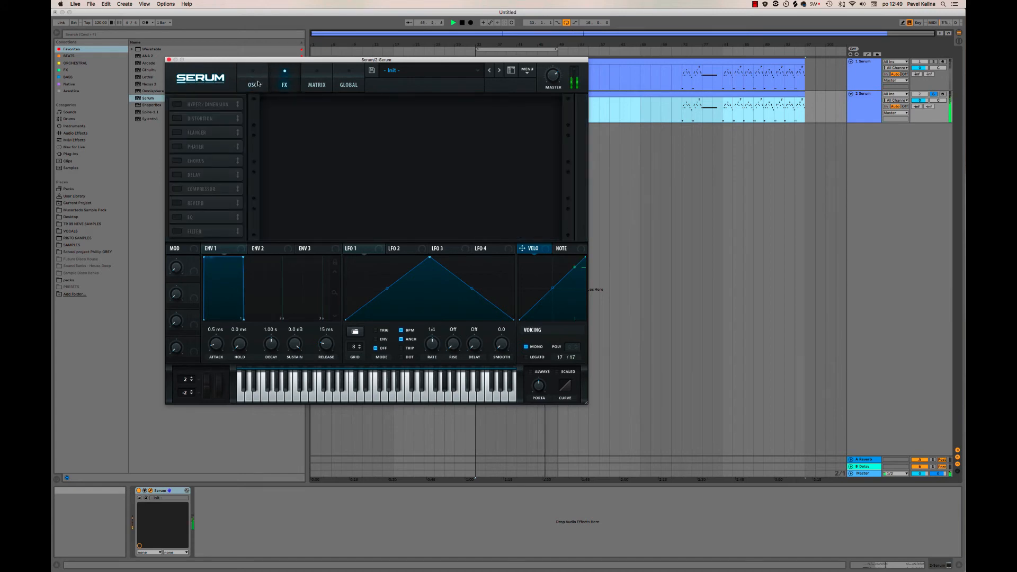
left_click(177, 118)
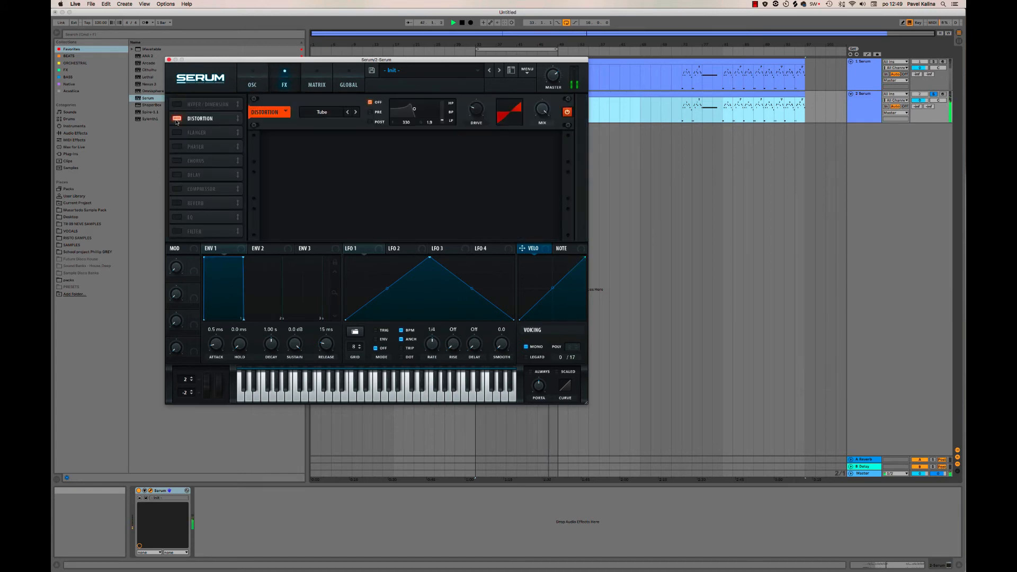
left_click(335, 112)
left_click(330, 133)
left_click_drag(475, 88, 475, 56)
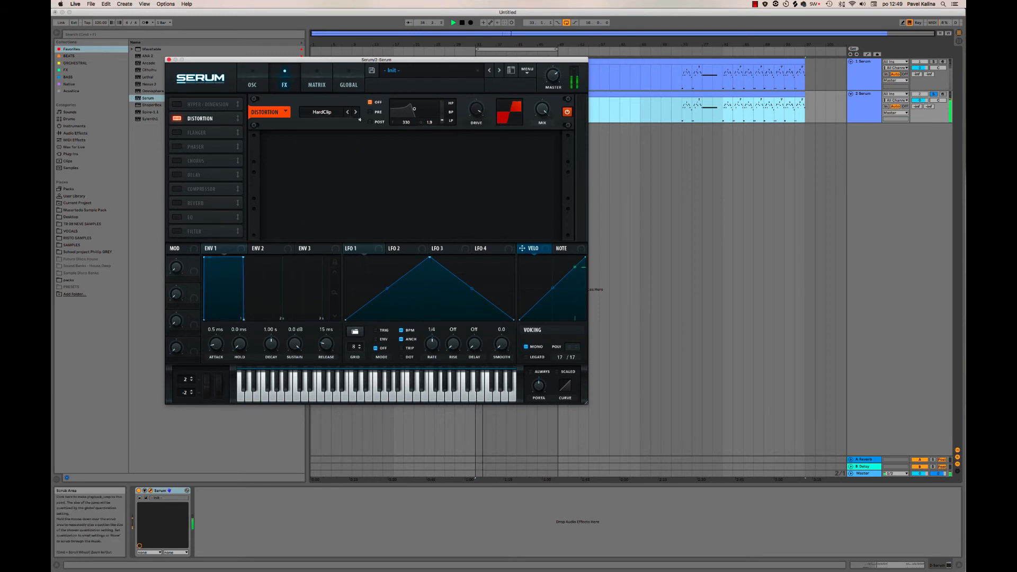
Add a flanger with reduced mix and phase, comparing the sound with it off and on.
left_click(177, 133)
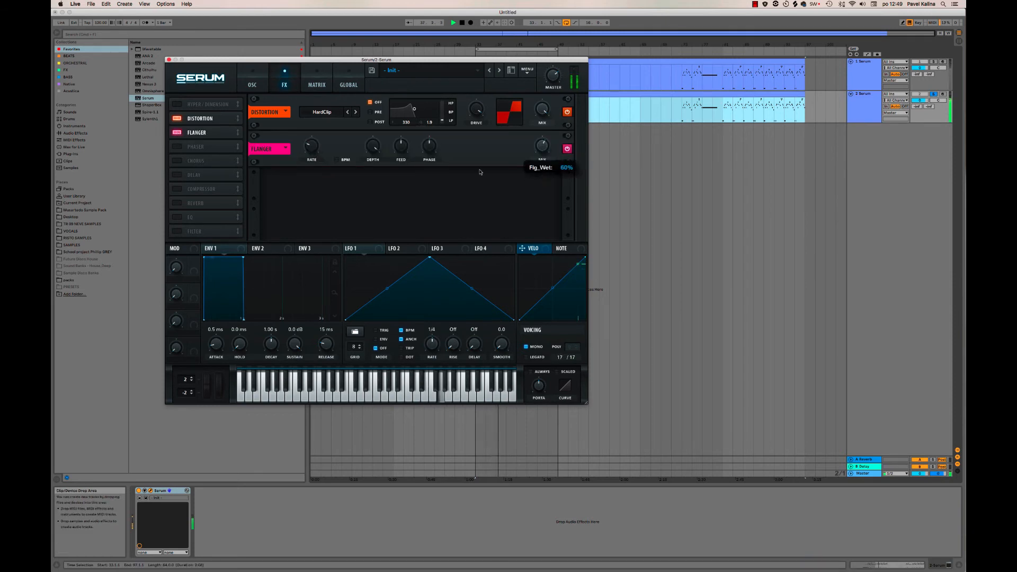
left_click_drag(425, 147, 424, 170)
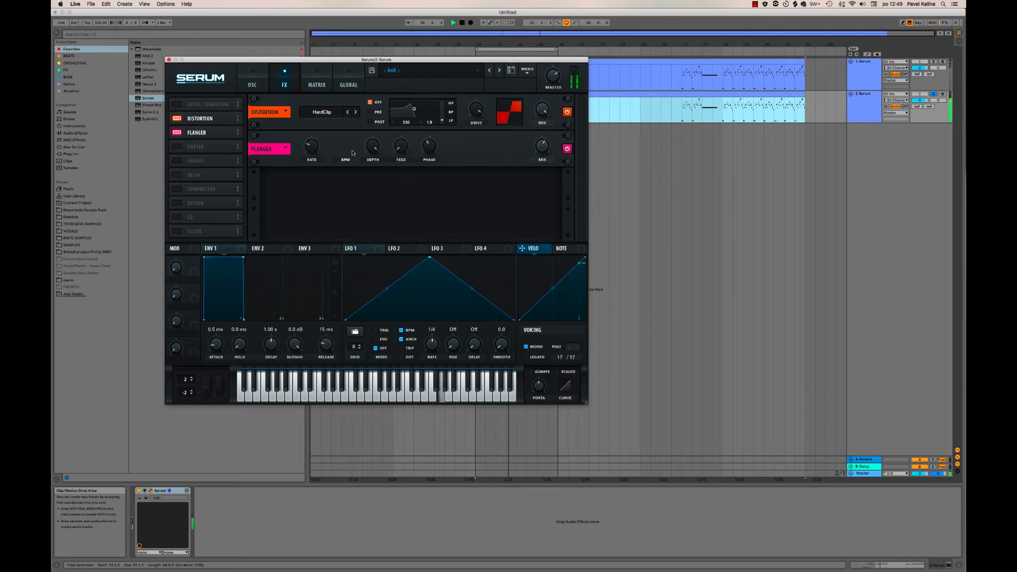
left_click(566, 149)
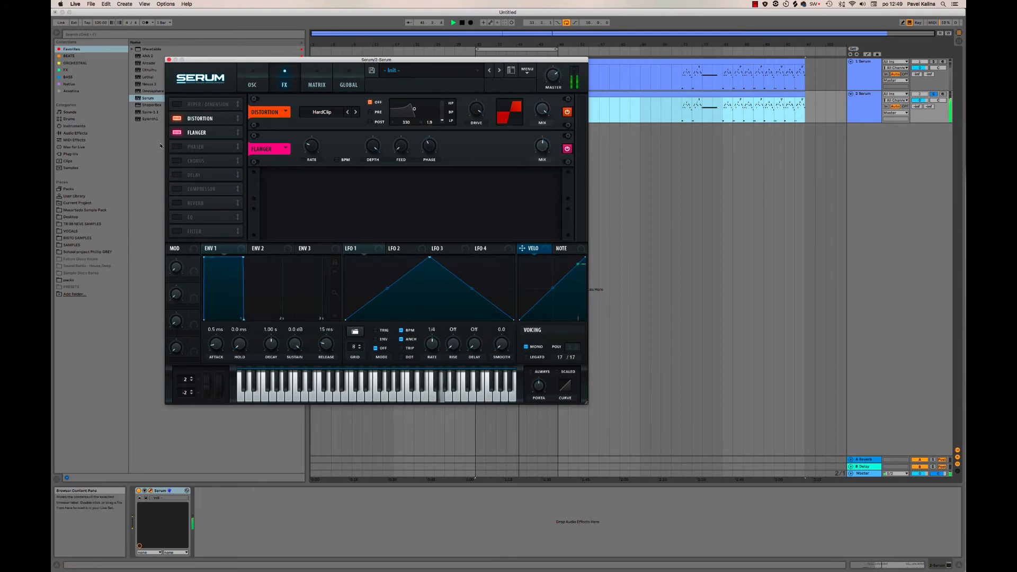
Add a multiband compressor with its mix around 27, comparing the sound with it off and on.
left_click(176, 187)
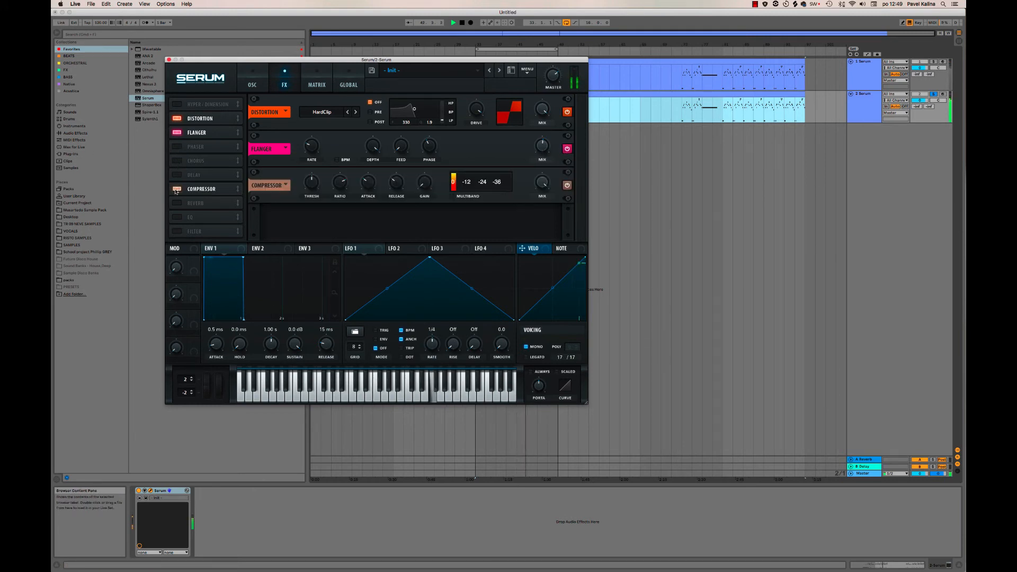
left_click(452, 196)
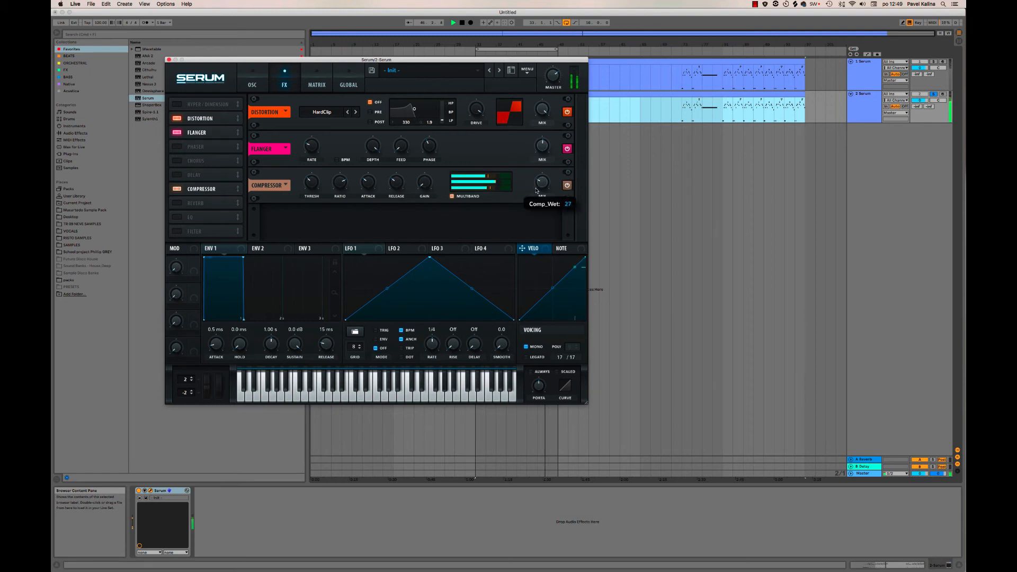
left_click(177, 190)
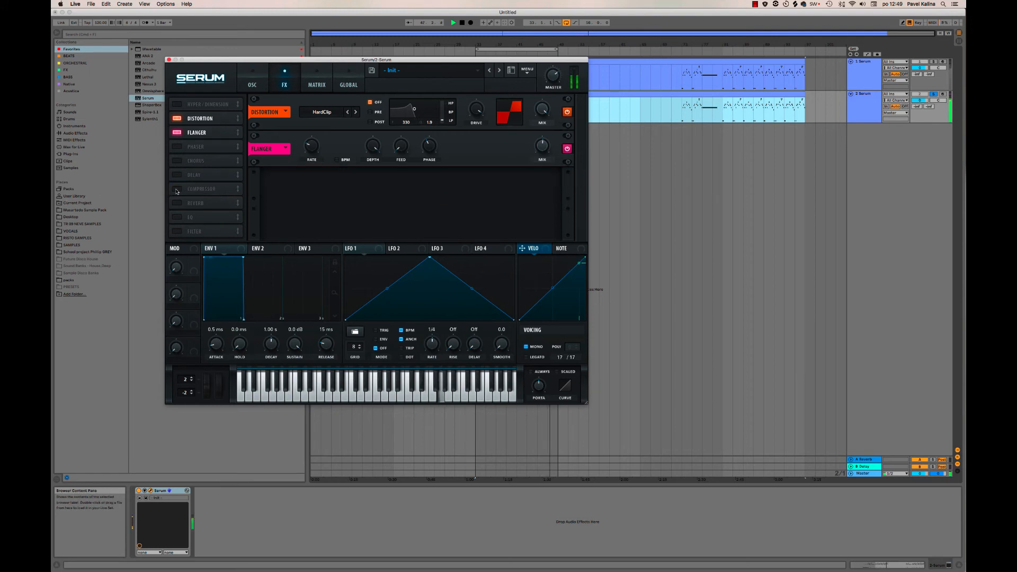
left_click(177, 190)
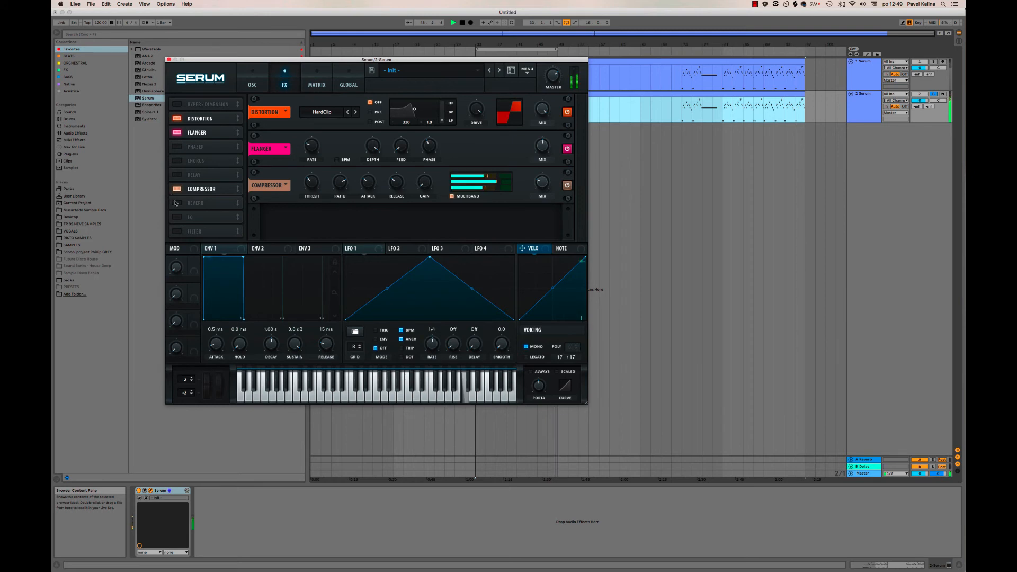
Add a reverb, switch it to Plate, and adjust its settings by ear.
left_click(177, 204)
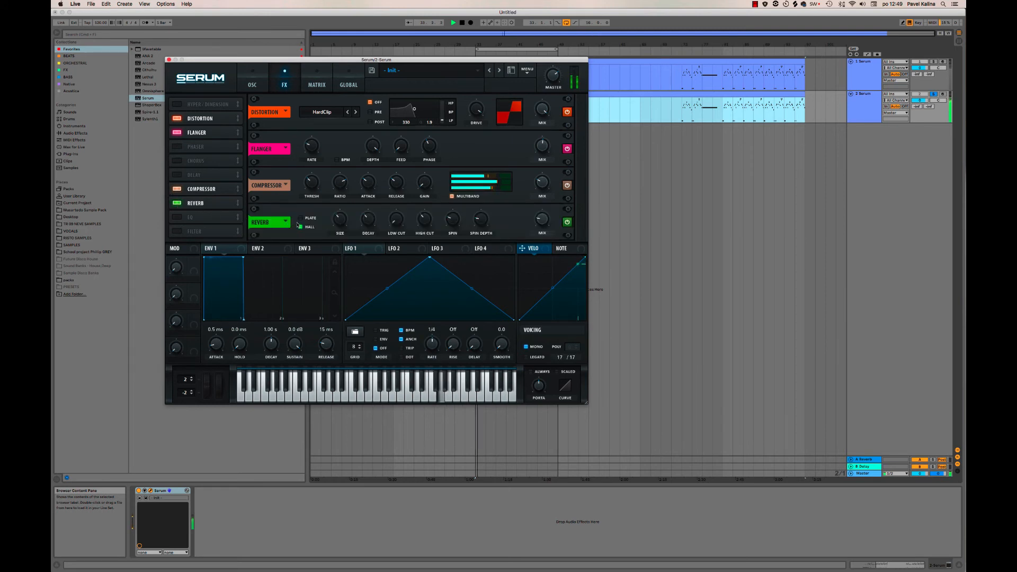
left_click(303, 222)
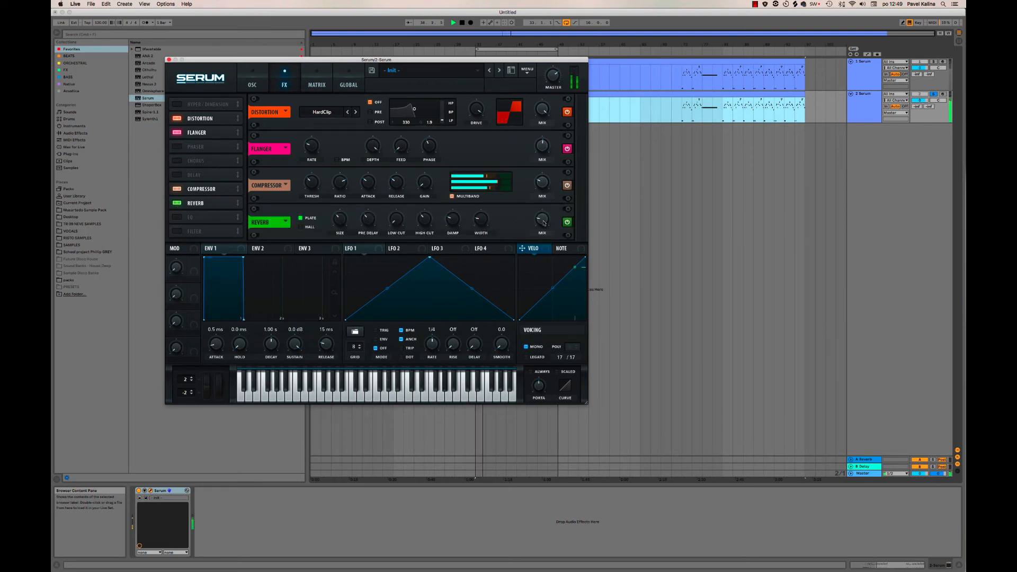
mouse_move(398, 217)
Add the Hyper/Dimension effect, adjust its mix and dimension size, and close the synth window.
left_click(177, 105)
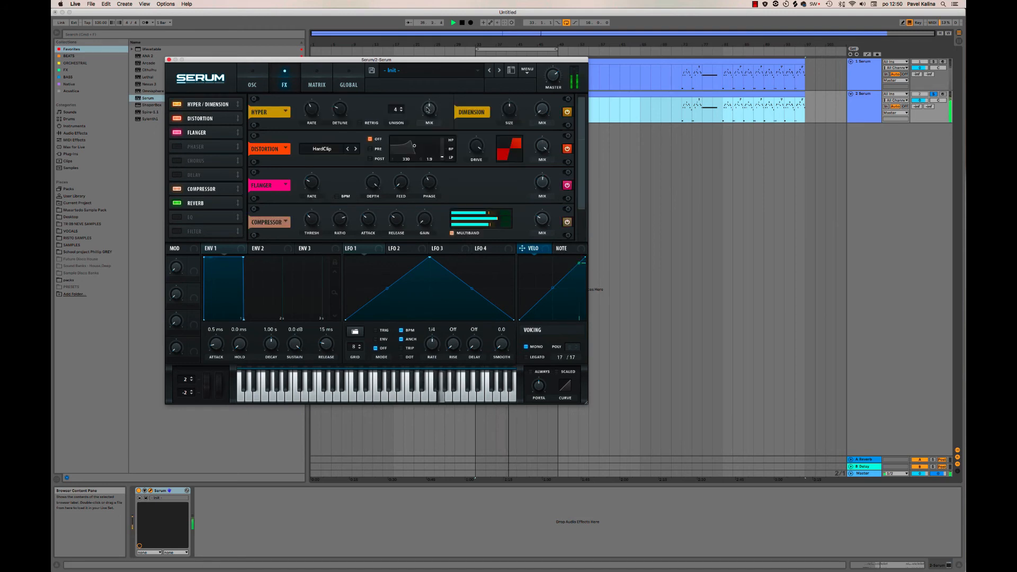
mouse_move(426, 125)
mouse_move(539, 110)
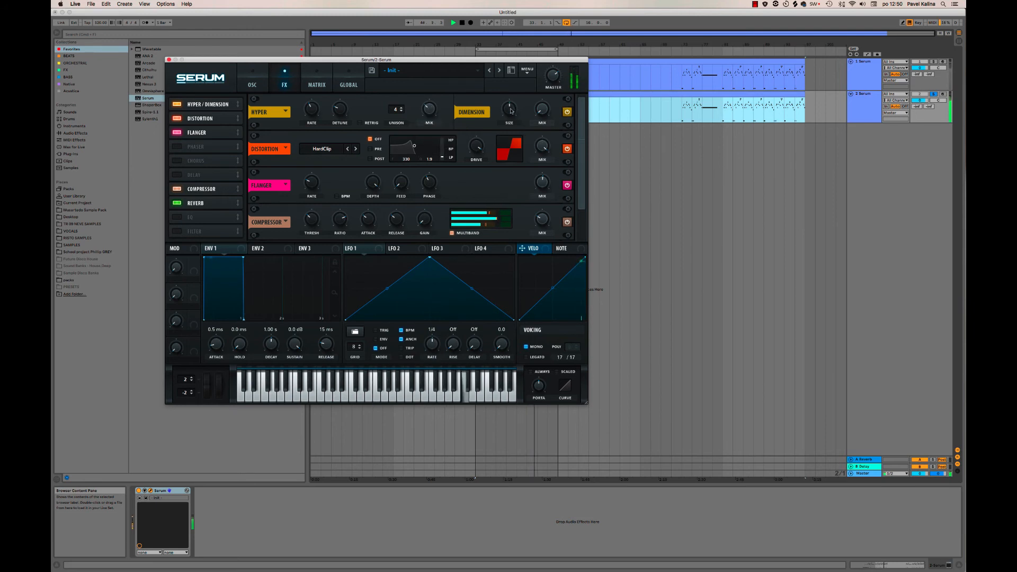
mouse_move(510, 132)
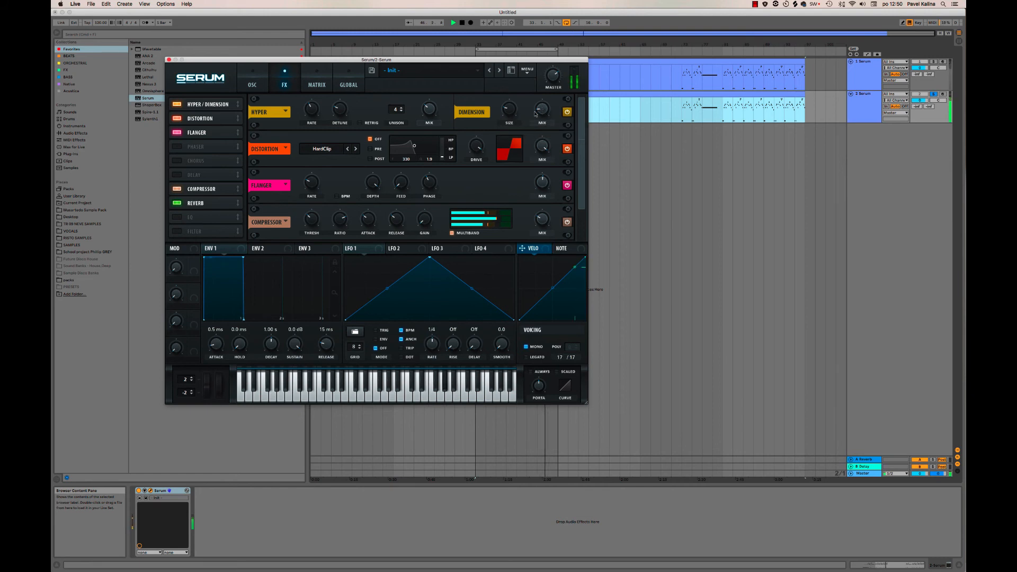
left_click(168, 60)
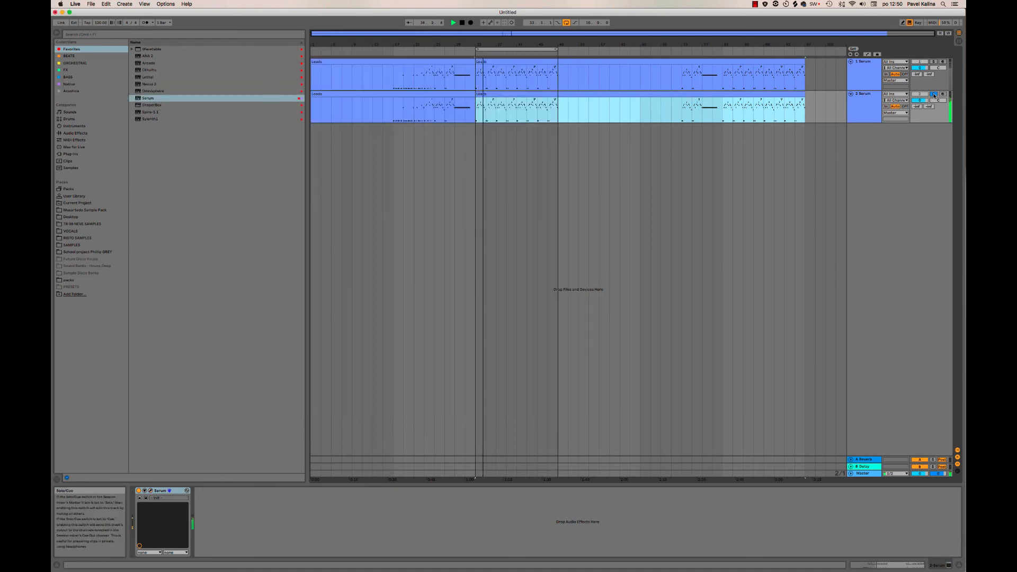
Solo the first Serum track and compare it with and without the second layer.
left_click(933, 62)
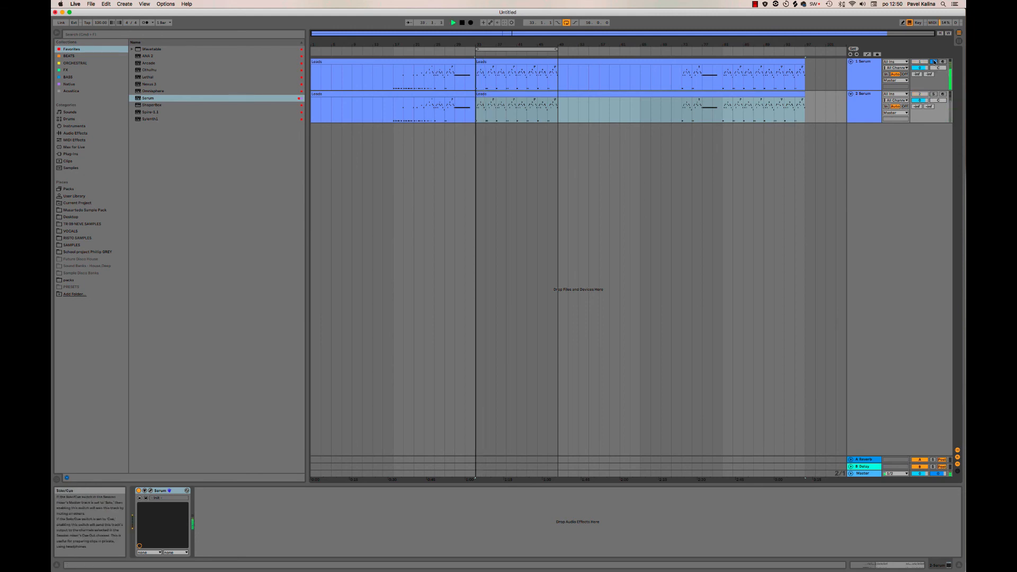
left_click(934, 94)
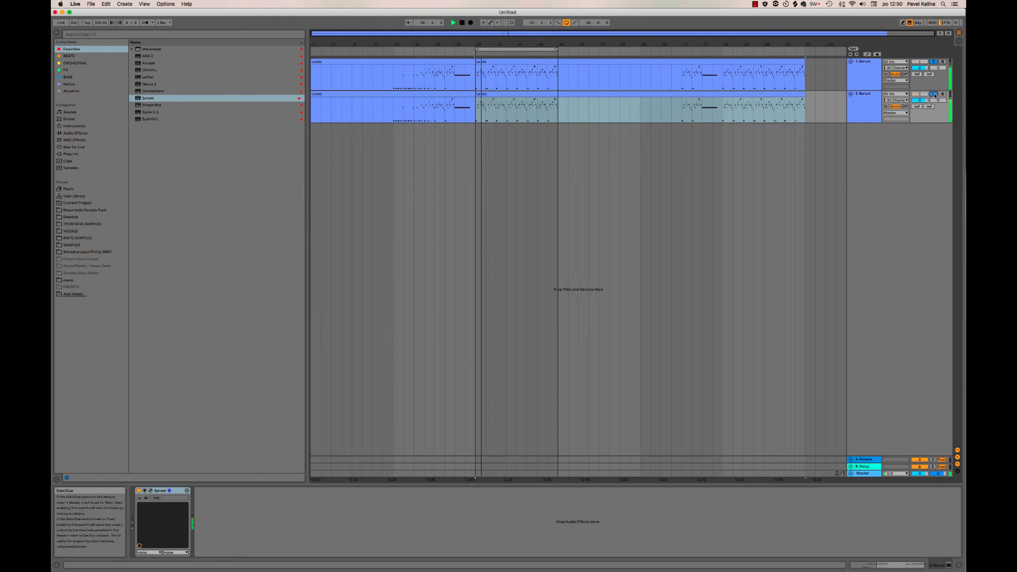
left_click(934, 95)
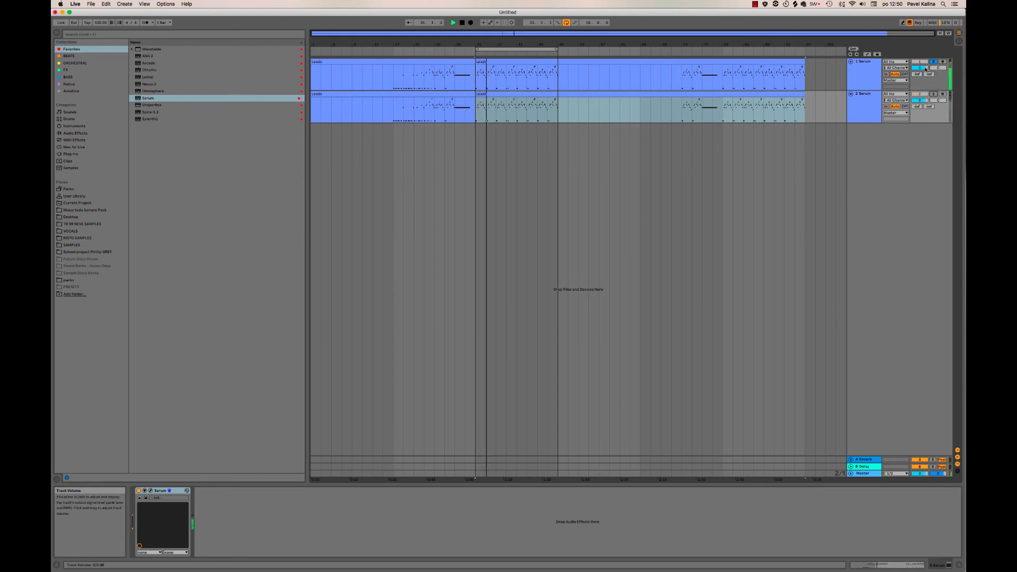
Lower the volumes of both Serum tracks, remove the solo, and fine-tune the second layer's level.
left_click_drag(920, 68, 927, 122)
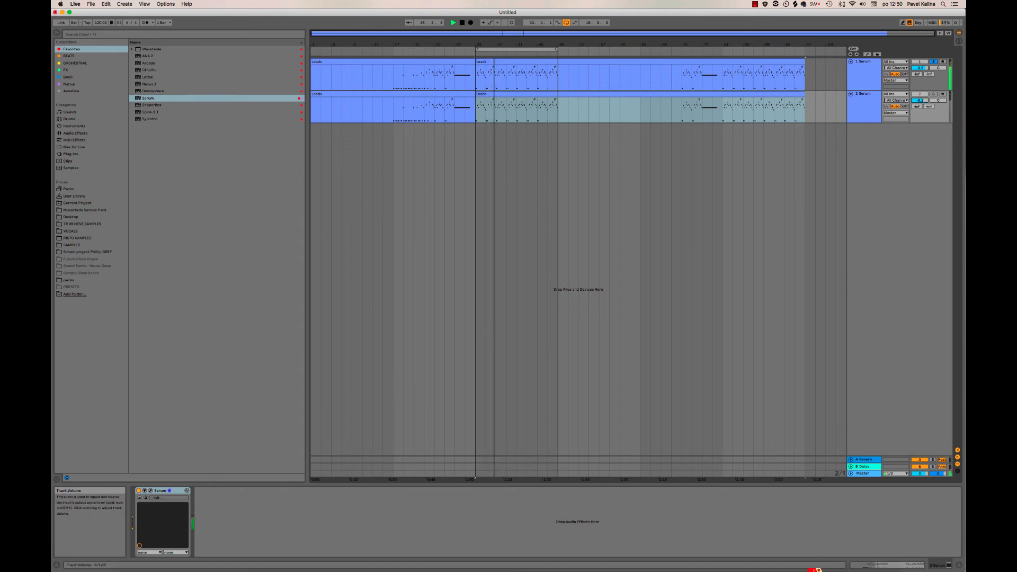
left_click(935, 62)
left_click_drag(920, 100, 920, 82)
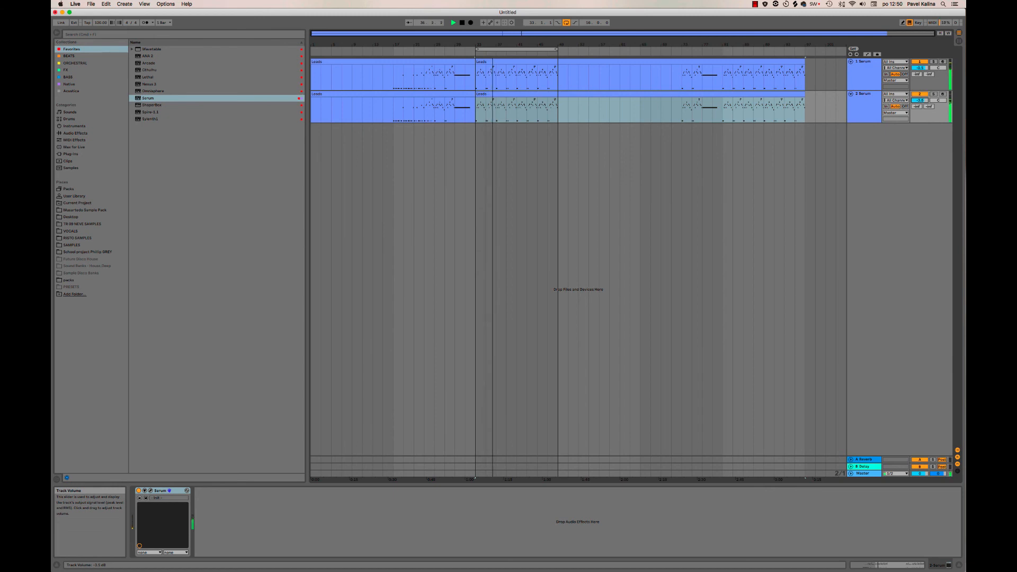
left_click_drag(920, 101, 920, 99)
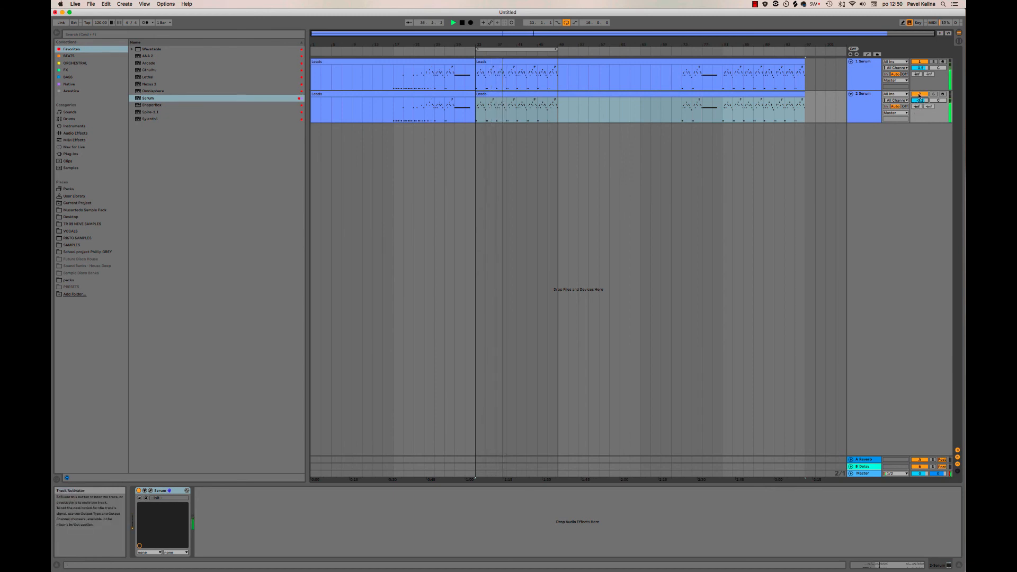
Compare the layers by muting and unmuting each Serum track in turn, and stop playback.
left_click(919, 95)
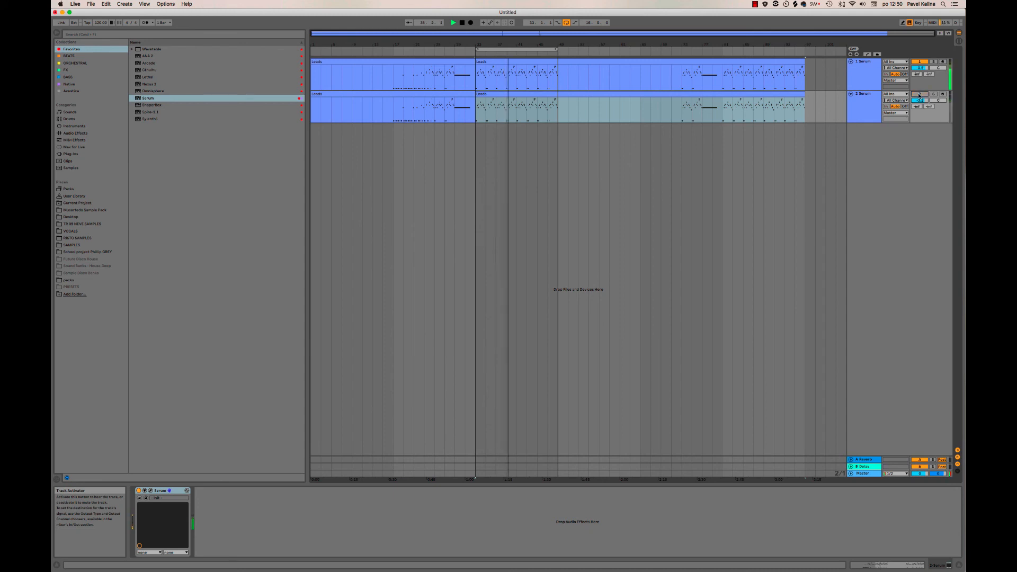
left_click(919, 95)
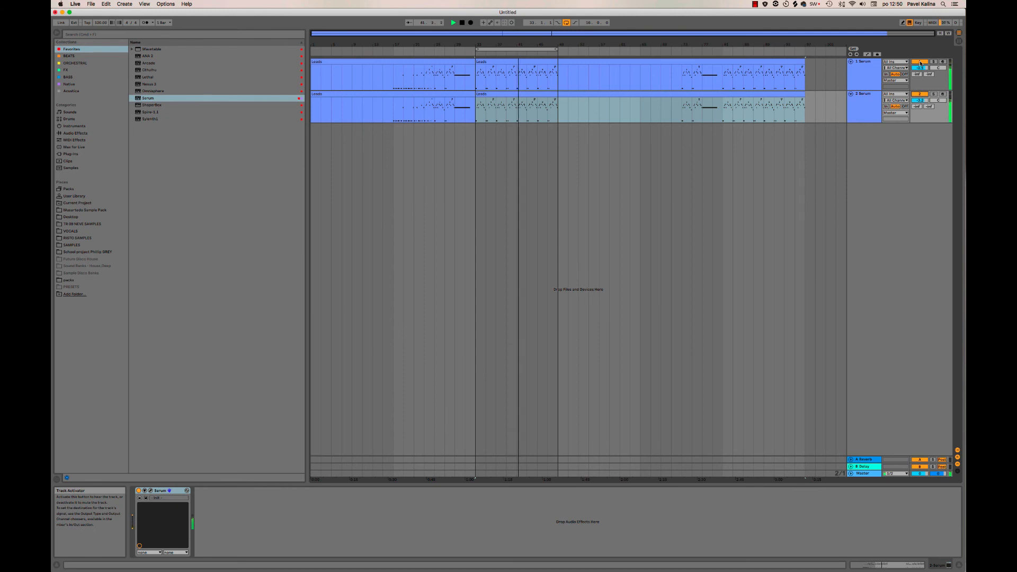
left_click(920, 62)
left_click(920, 62)
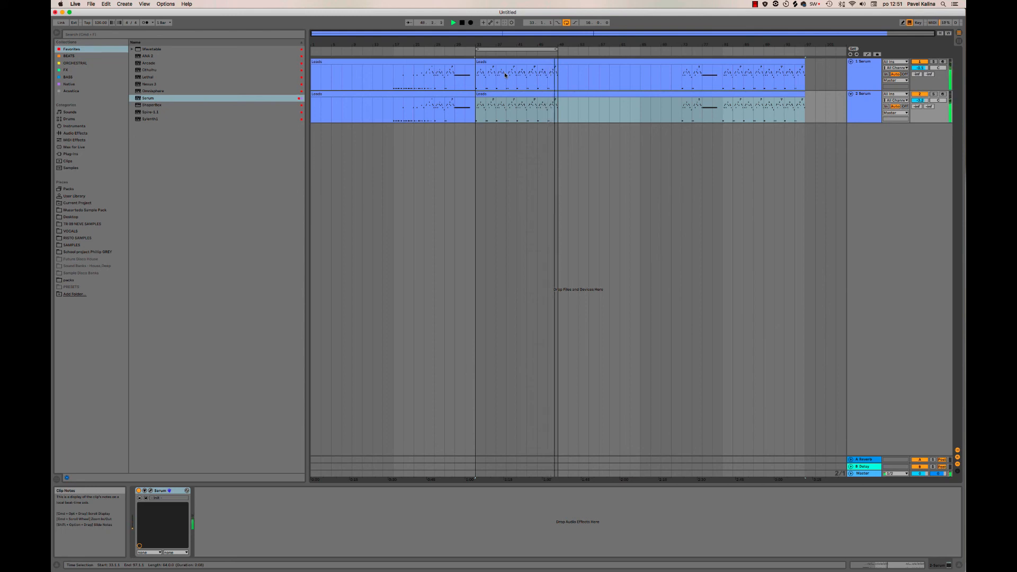
key("space")
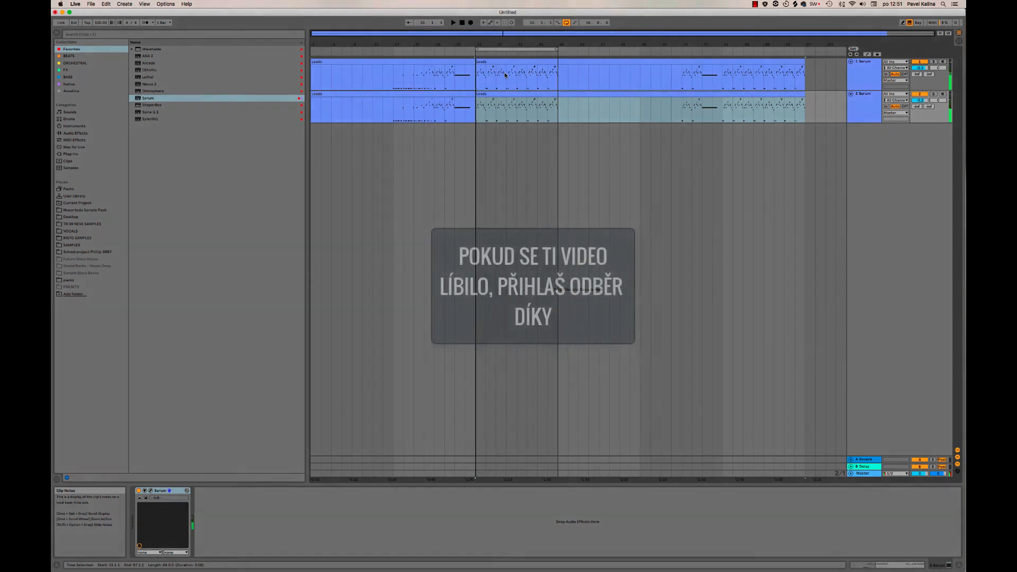